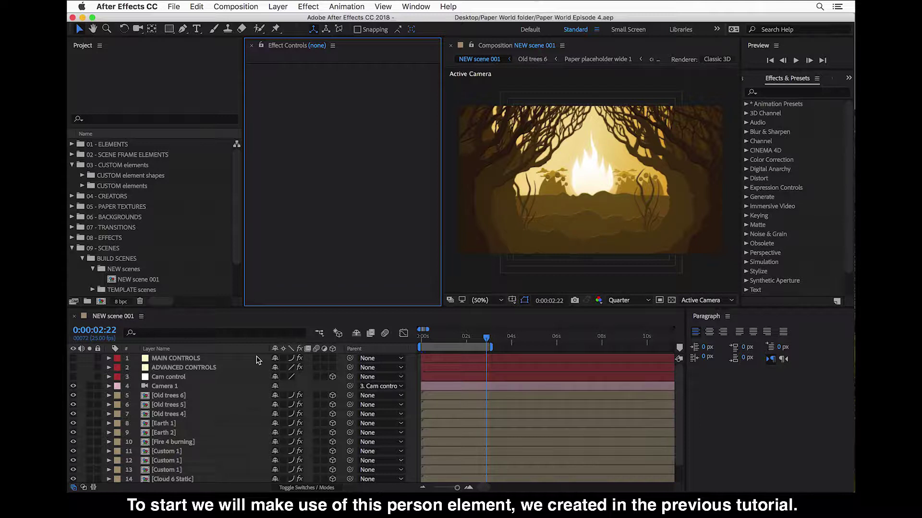
# Step: Reveal the Custom 1 layer's source in the Project panel and rename it Persons 4
pyautogui.click(178, 452)
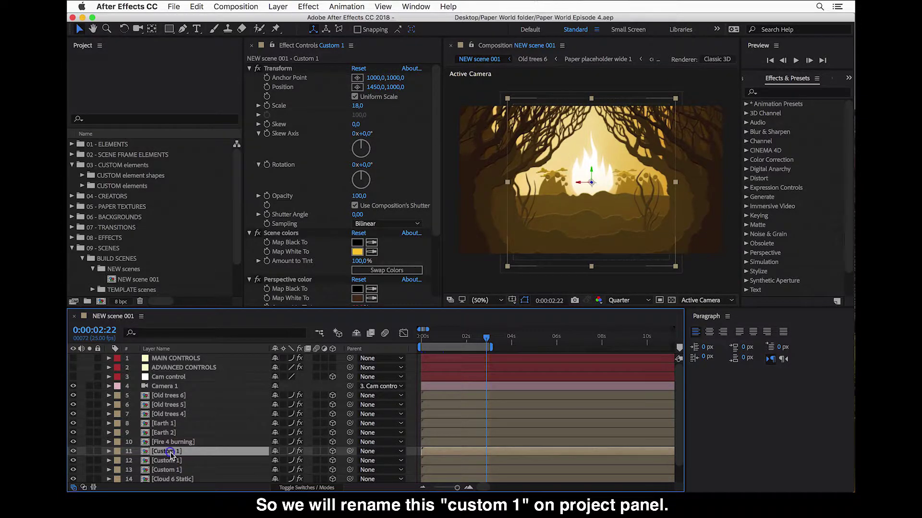
pyautogui.rightClick(172, 455)
pyautogui.click(203, 284)
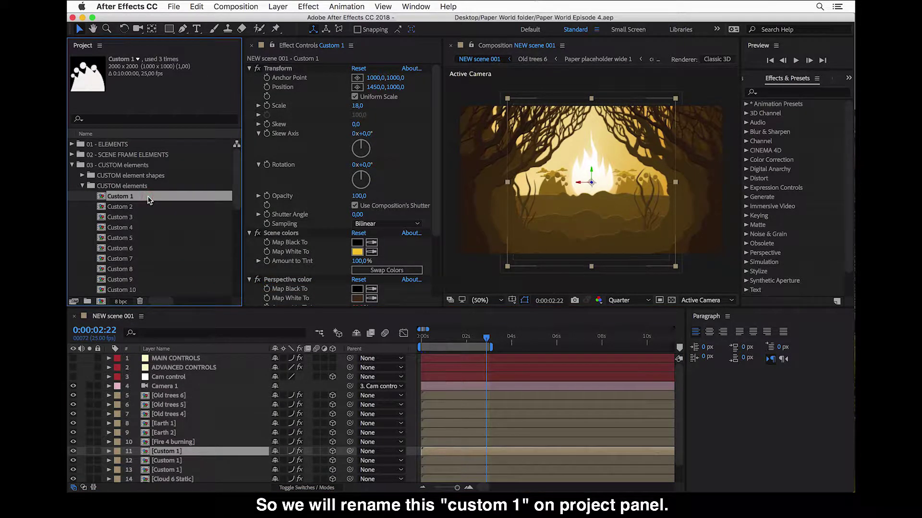
pyautogui.press('Return')
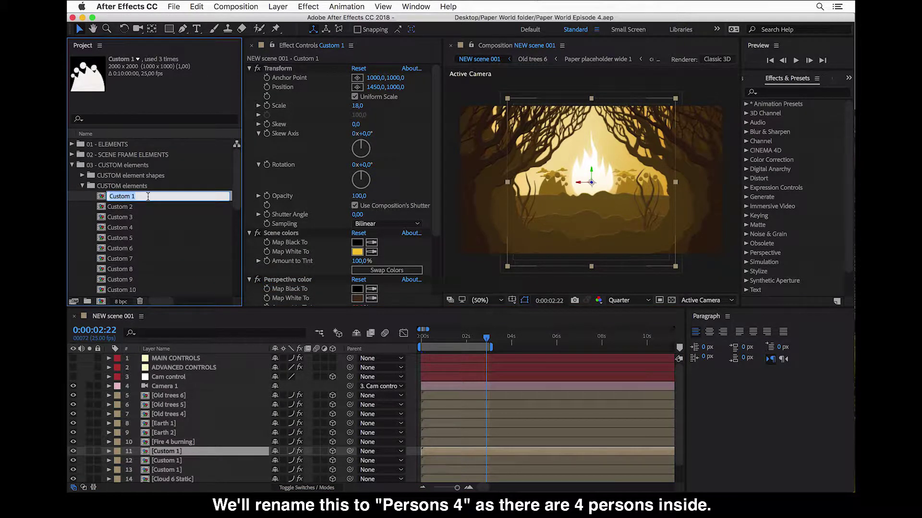
pyautogui.write('Persons 4')
pyautogui.press('Return')
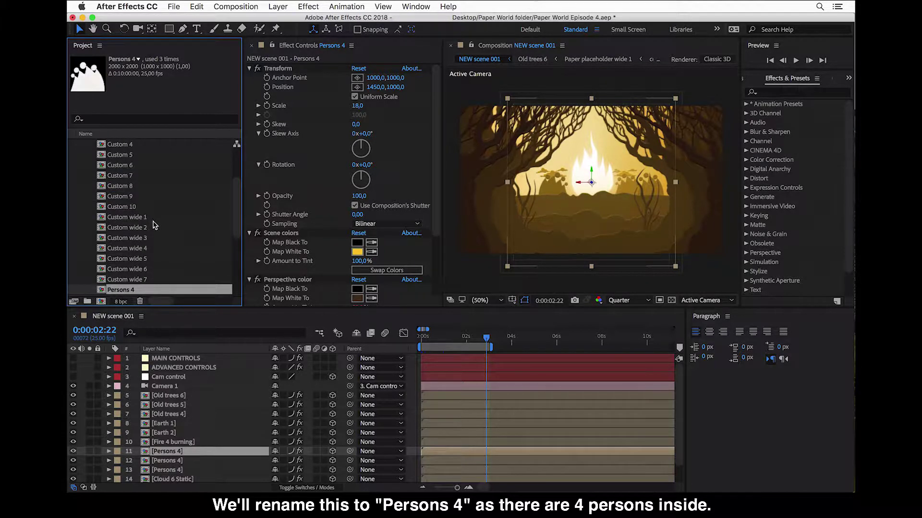
# Step: Rename the dragon element Custom 2 to Dragon 1
pyautogui.scroll(4, 154, 223)
pyautogui.click(132, 197)
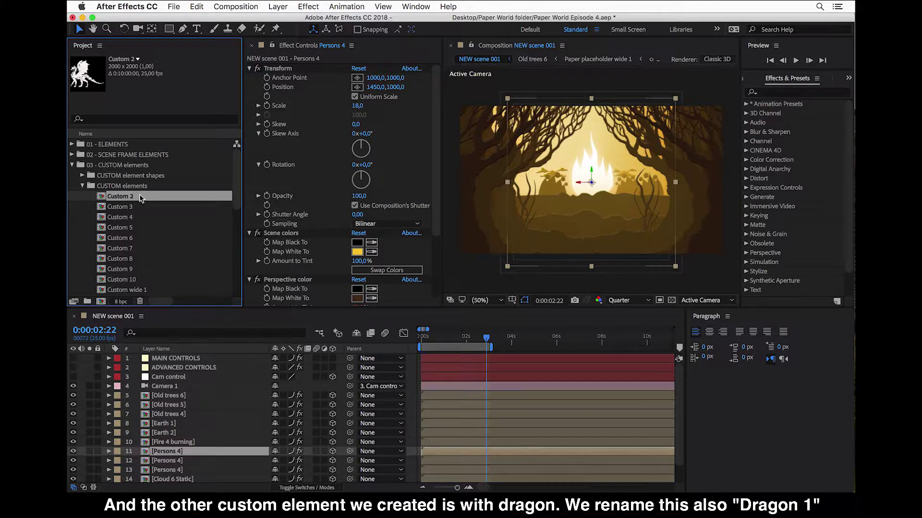
pyautogui.rightClick(140, 198)
pyautogui.click(128, 196)
pyautogui.press('Return')
pyautogui.write('Dragon 1')
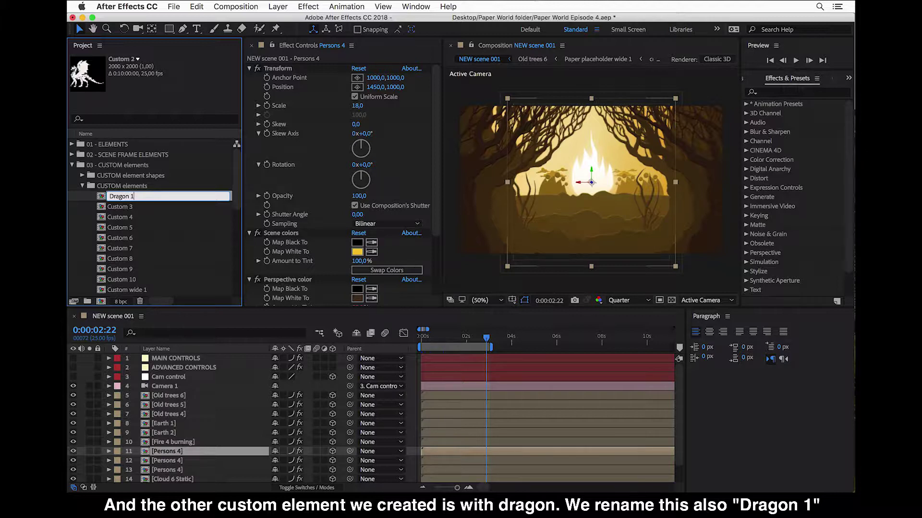
pyautogui.press('Return')
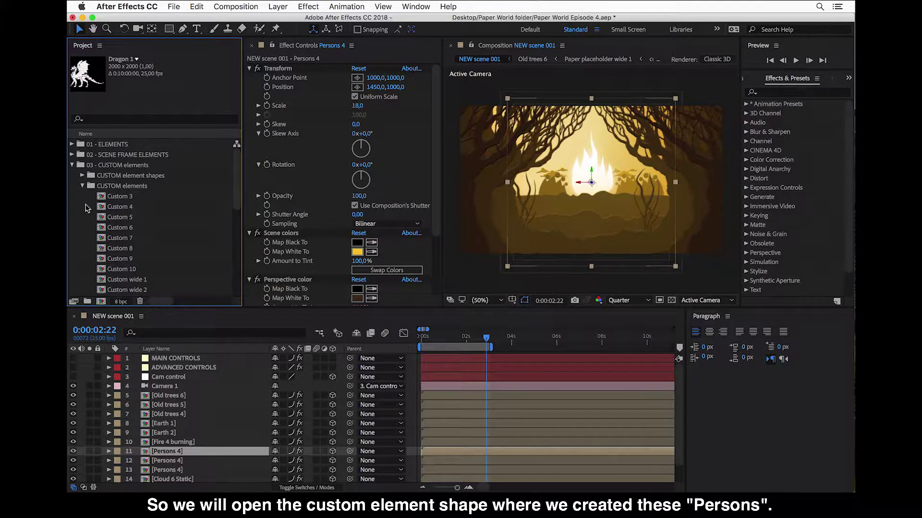
# Step: Open the Person 01 shape pre-comp from inside the Custom shape 1 composition
pyautogui.click(82, 186)
pyautogui.click(82, 176)
pyautogui.click(138, 157)
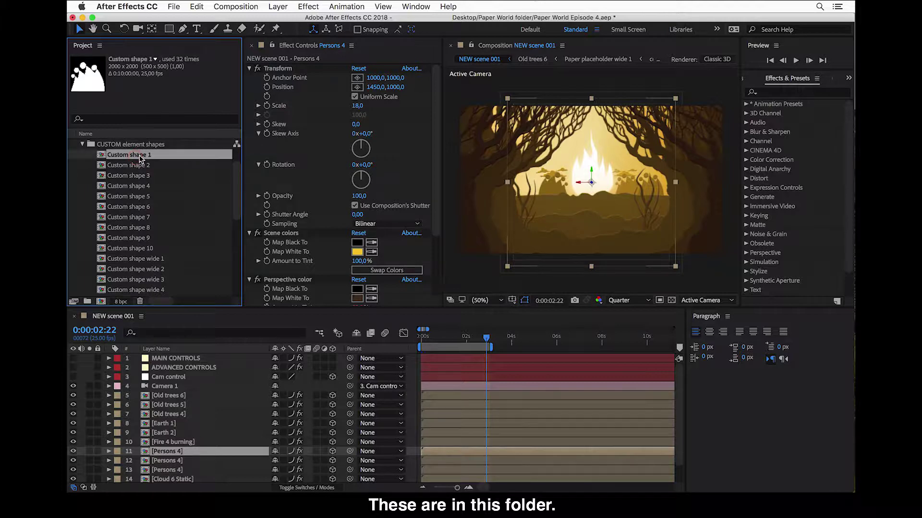
pyautogui.doubleClick(139, 156)
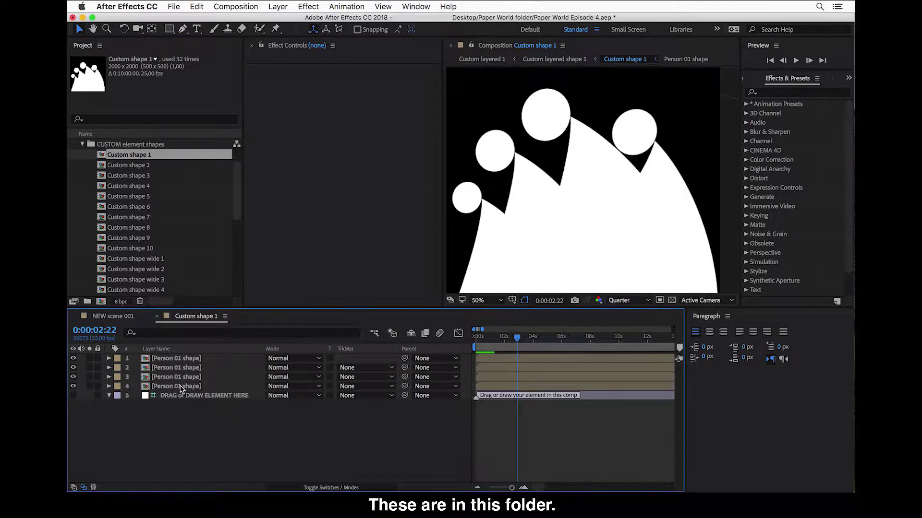
pyautogui.click(181, 386)
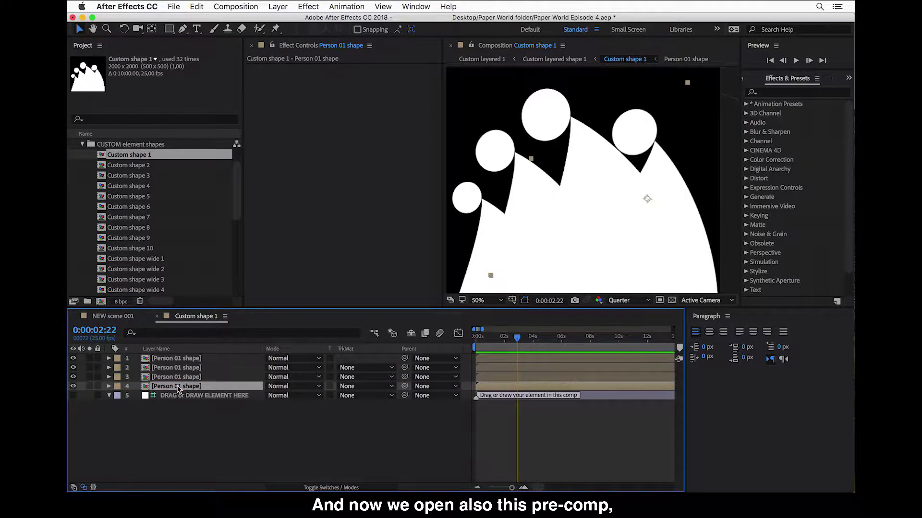
pyautogui.doubleClick(178, 387)
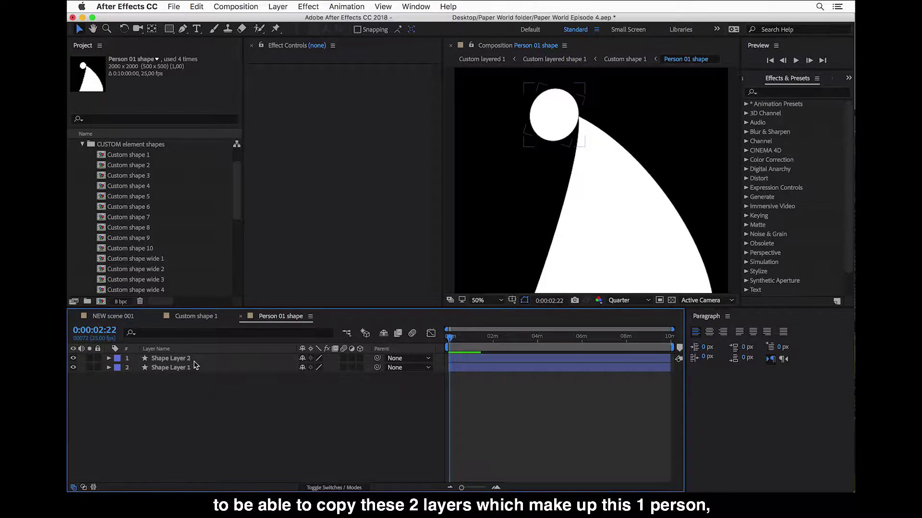
# Step: Select Shape Layer 2 and Shape Layer 1 of the person, then select Custom shape 3
pyautogui.click(185, 362)
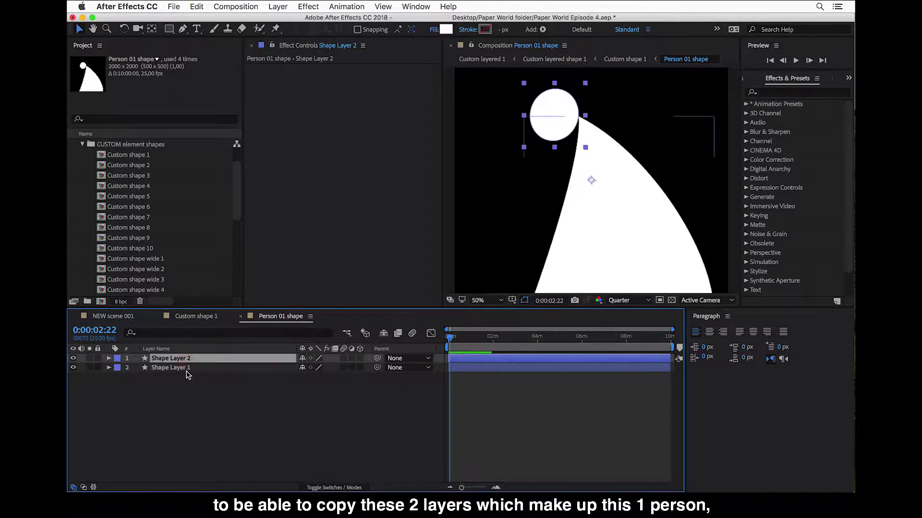
pyautogui.keyDown('shift'); pyautogui.click(186, 369); pyautogui.keyUp('shift')
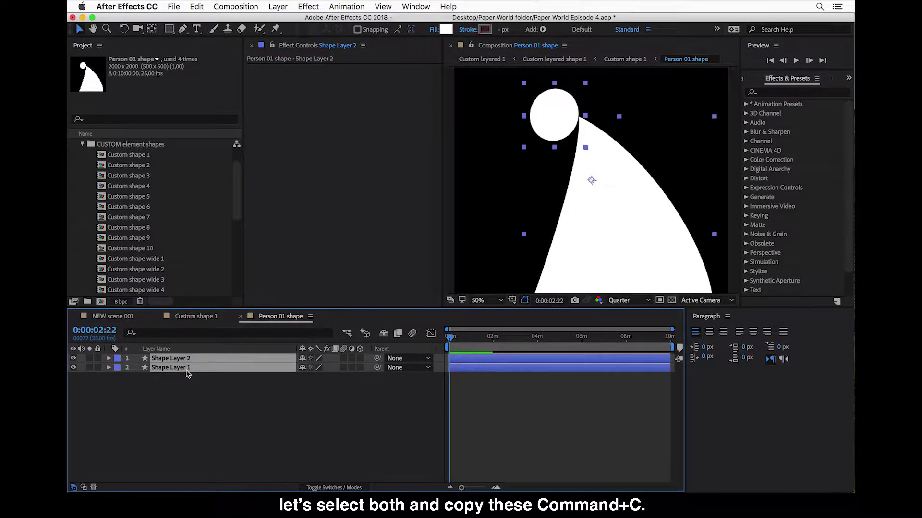
pyautogui.click(137, 177)
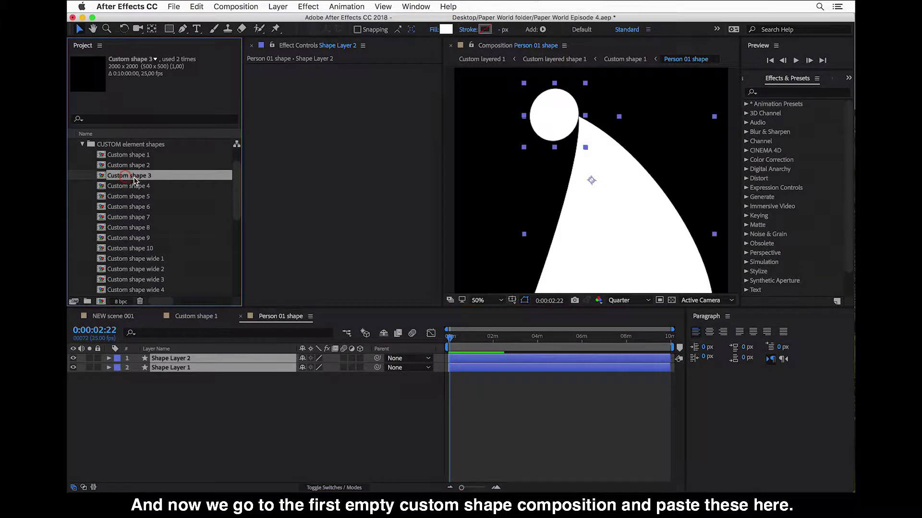
# Step: Open Custom shape 3 and paste the person's two shape layers into it
pyautogui.doubleClick(142, 176)
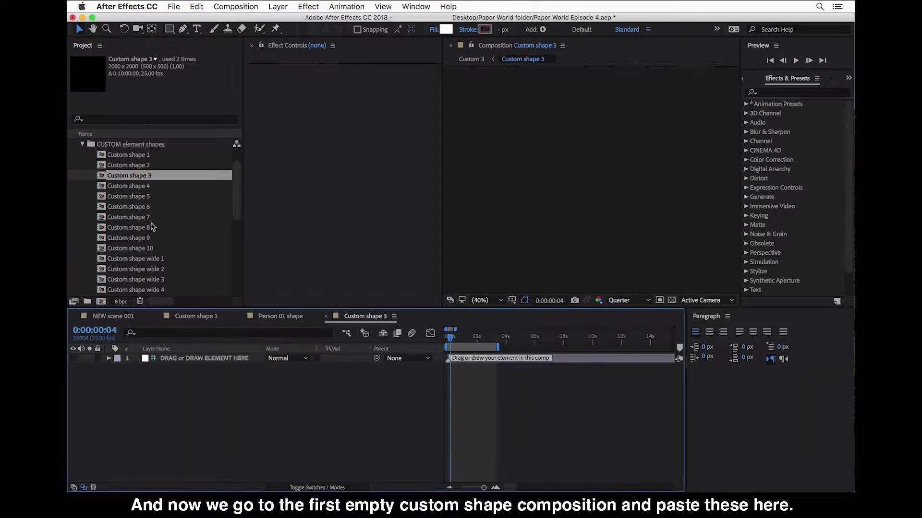
pyautogui.click(191, 404)
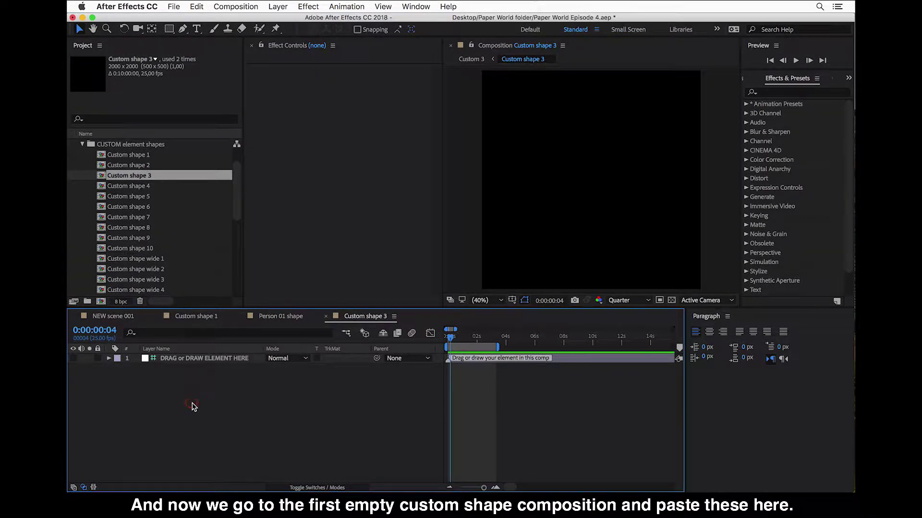
pyautogui.press('super+v')
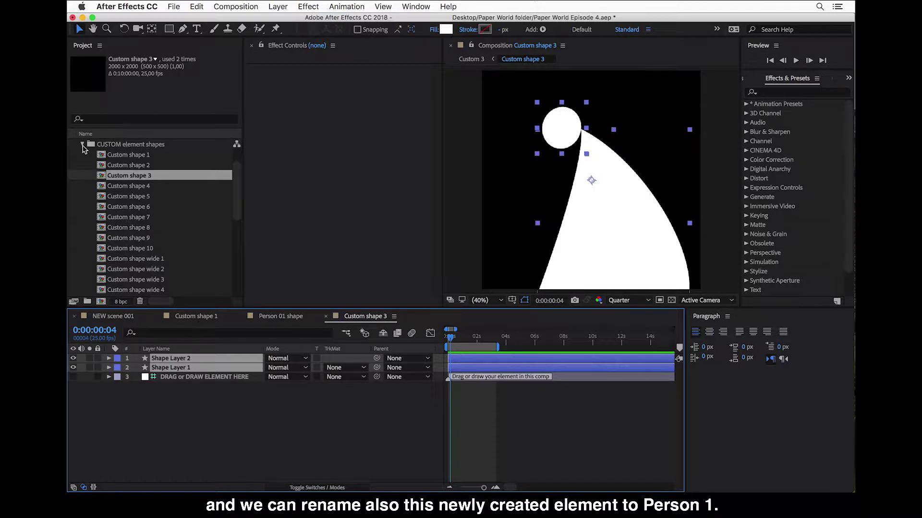
# Step: Rename the Custom 3 element in the CUSTOM elements folder to Person 1
pyautogui.click(82, 145)
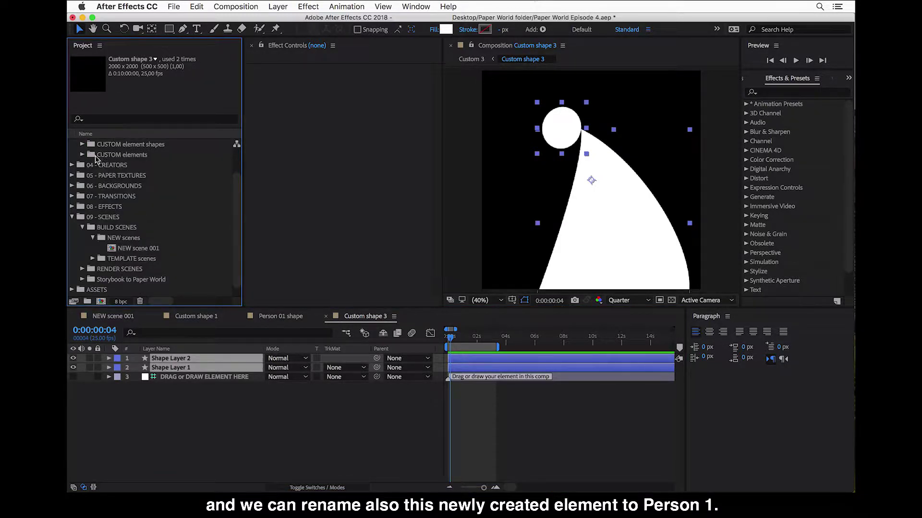
pyautogui.click(82, 154)
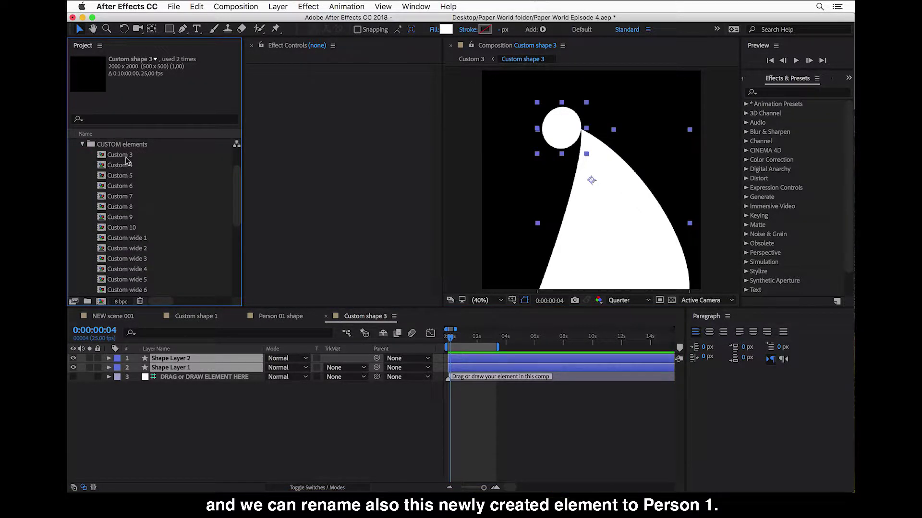
pyautogui.click(126, 157)
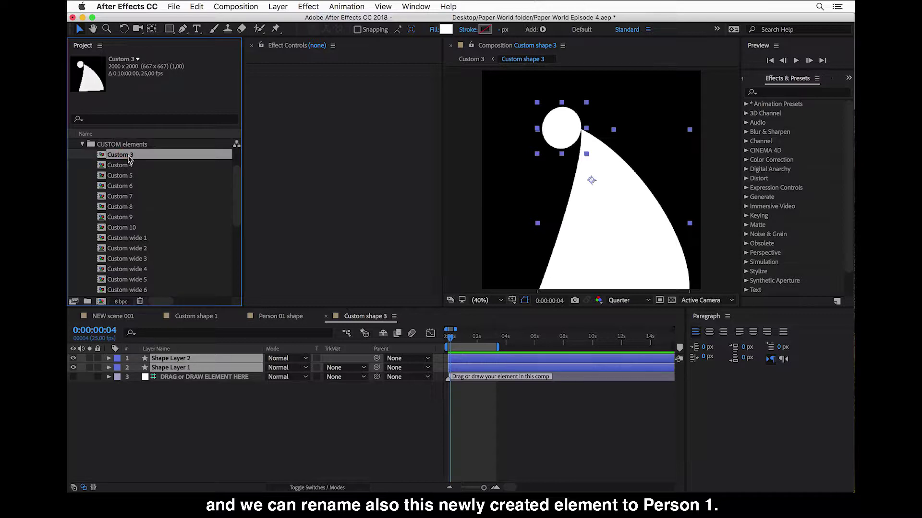
pyautogui.press('Return')
pyautogui.write('Person')
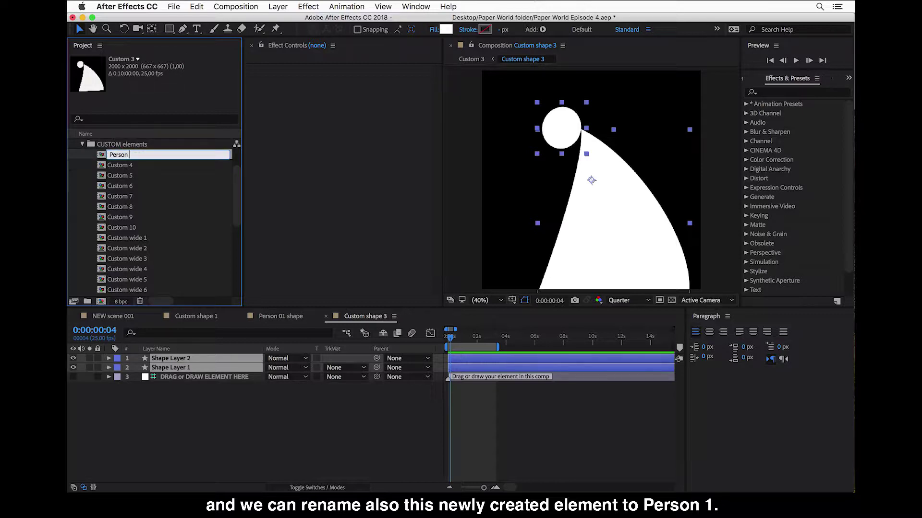
pyautogui.write(' 1')
pyautogui.press('Return')
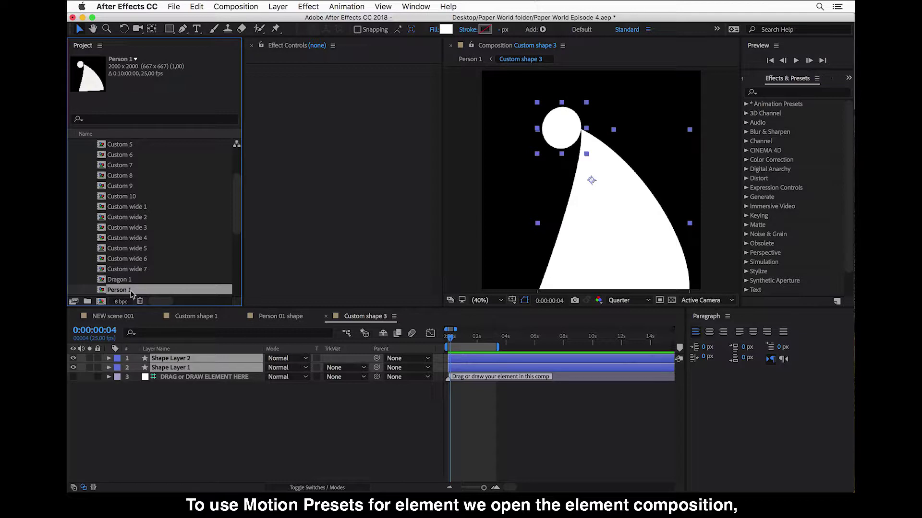
# Step: Open the Person 1 composition and select its ADD ANIMATION HERE layer
pyautogui.scroll(-2, 130, 294)
pyautogui.press('Down')
pyautogui.press('Down')
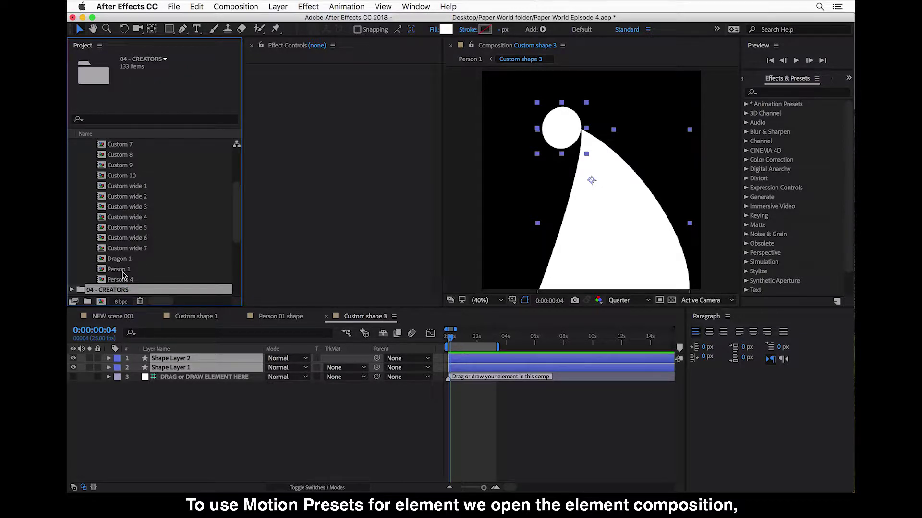
pyautogui.click(123, 271)
pyautogui.scroll(-4, 123, 269)
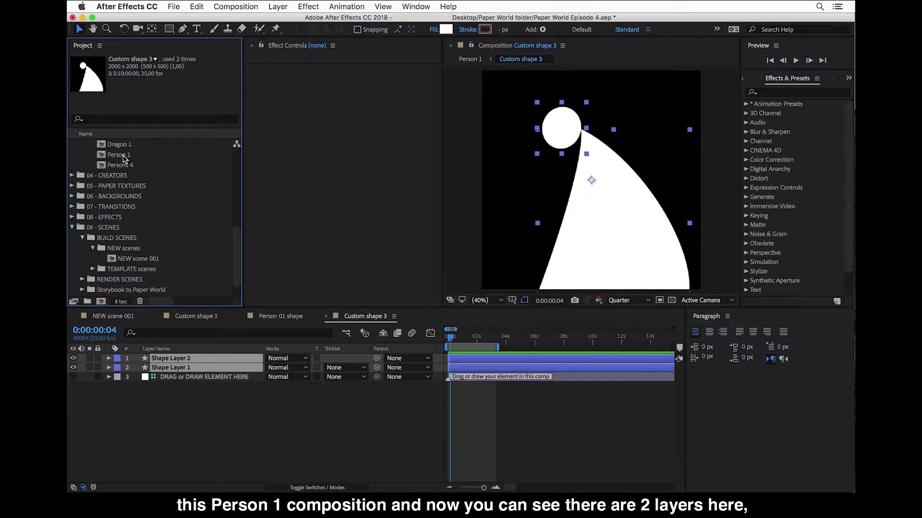
pyautogui.click(123, 156)
pyautogui.doubleClick(124, 156)
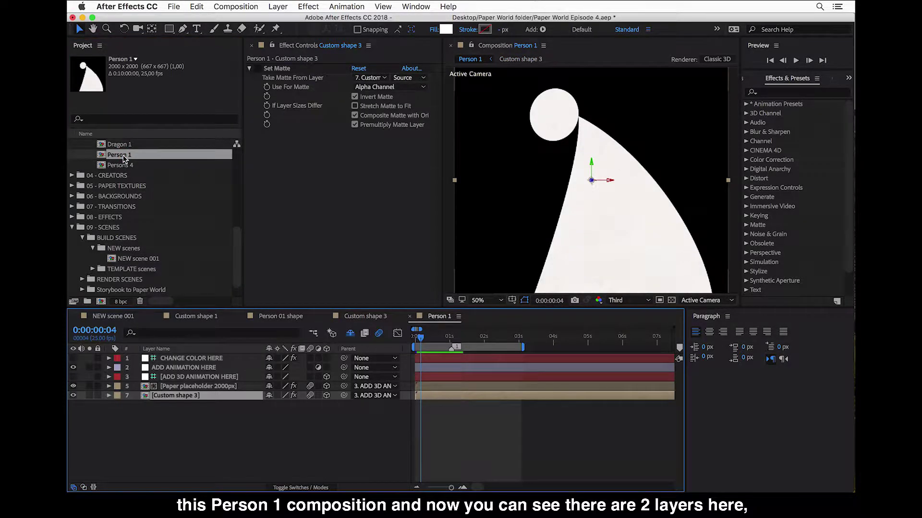
pyautogui.click(209, 369)
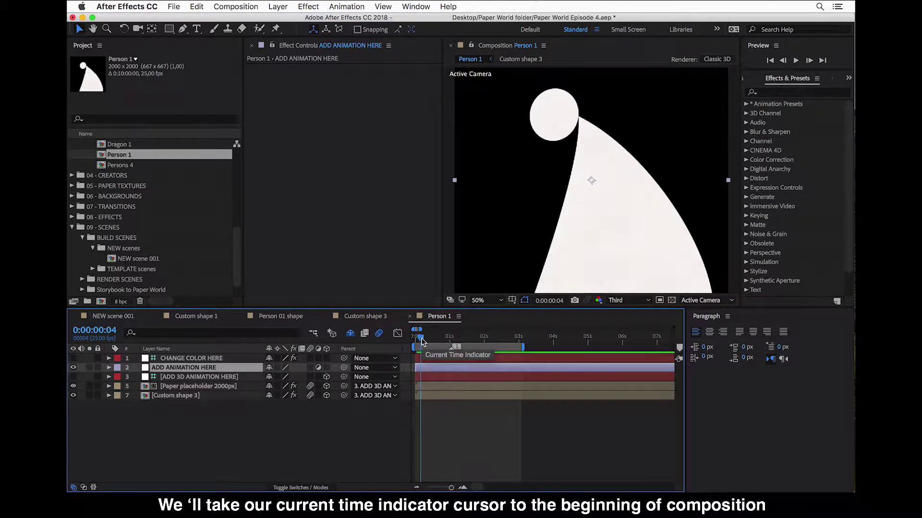
# Step: Rewind to the first frame and apply PW Blowing Wind from Animation Presets > PW Presets
pyautogui.moveTo(421, 341); pyautogui.dragTo(414, 341)
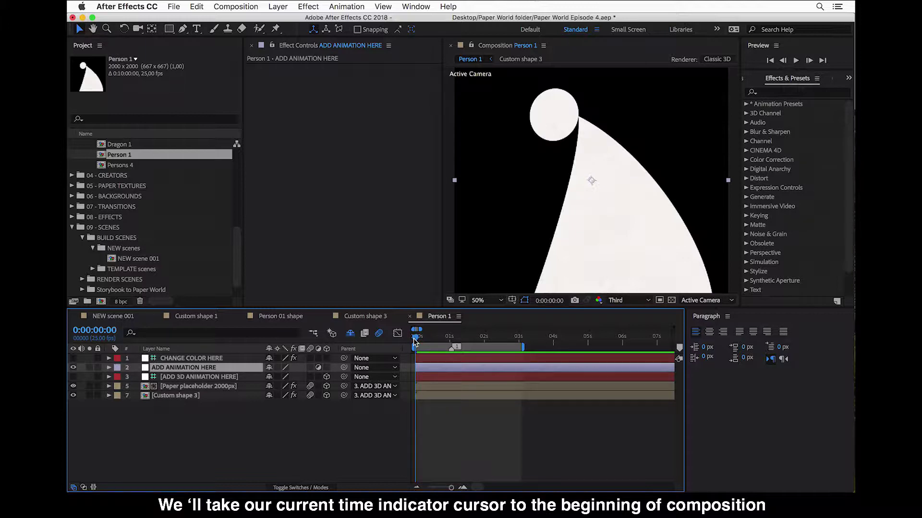
pyautogui.click(817, 79)
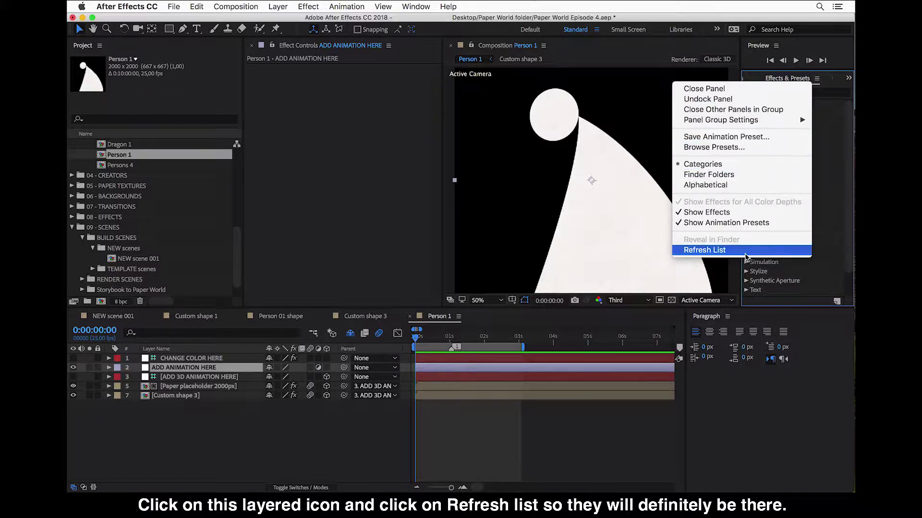
pyautogui.click(817, 81)
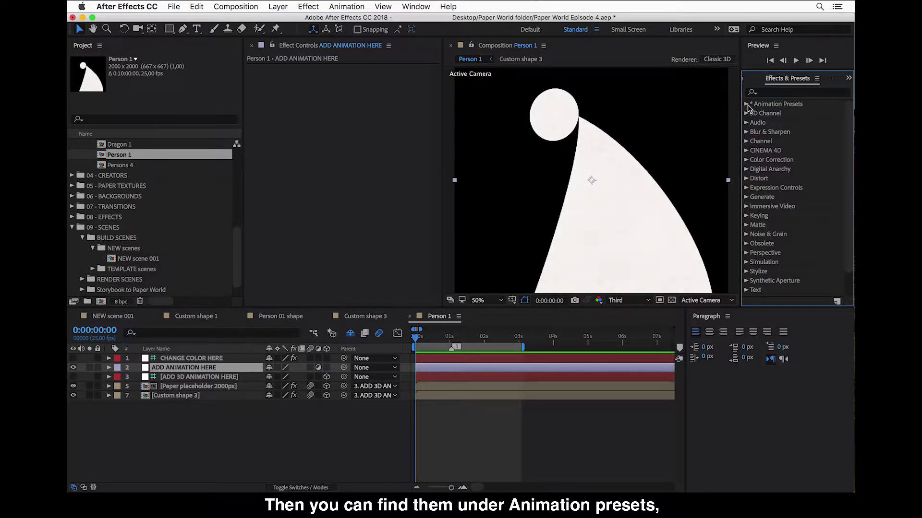
pyautogui.click(747, 104)
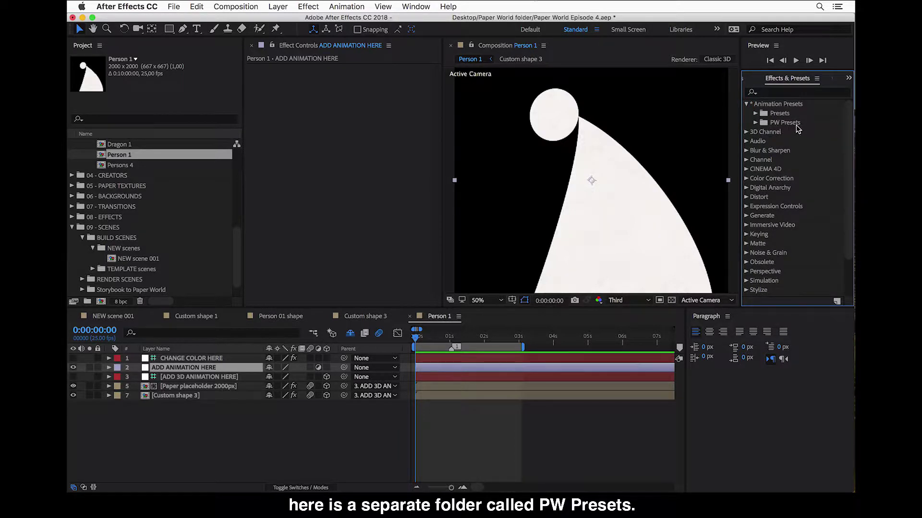
pyautogui.click(756, 123)
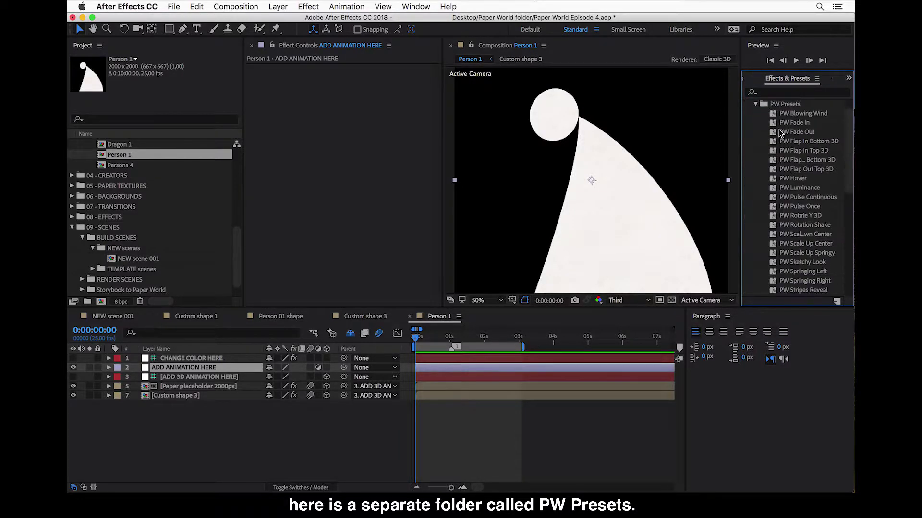
pyautogui.moveTo(497, 322); pyautogui.dragTo(252, 372)
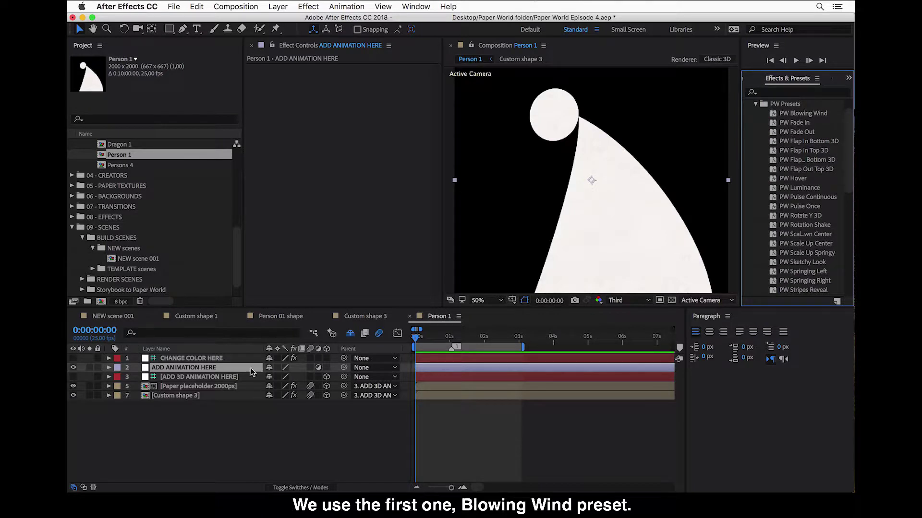
pyautogui.click(806, 114)
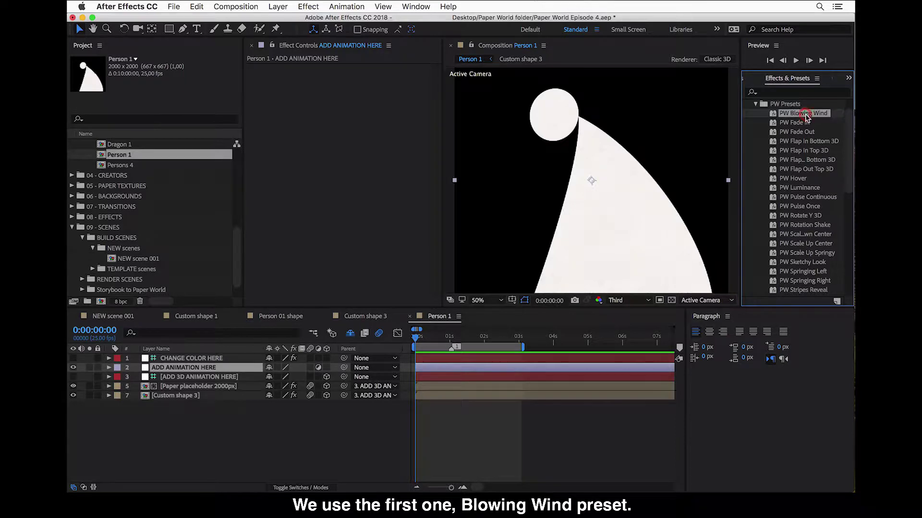
pyautogui.doubleClick(806, 115)
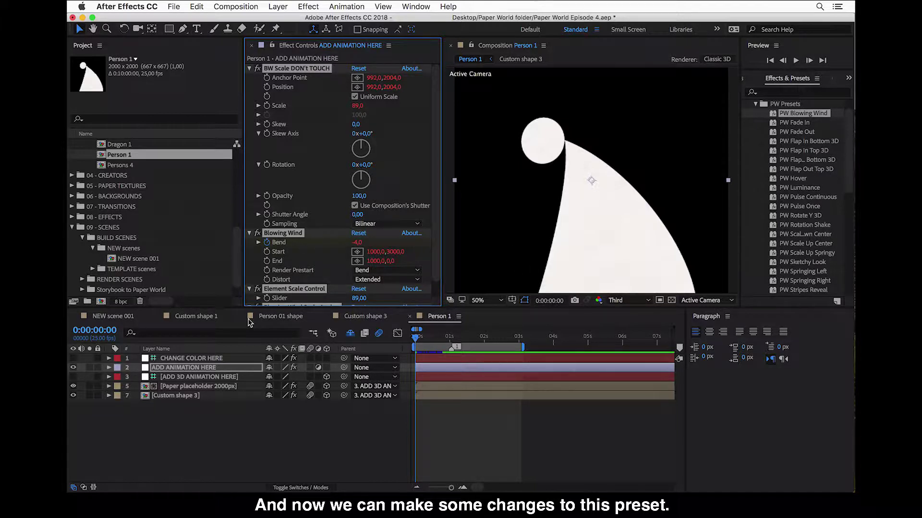
# Step: Collapse BW Scale DON'T TOUCH and set the Element Scale Control slider to 107
pyautogui.click(321, 141)
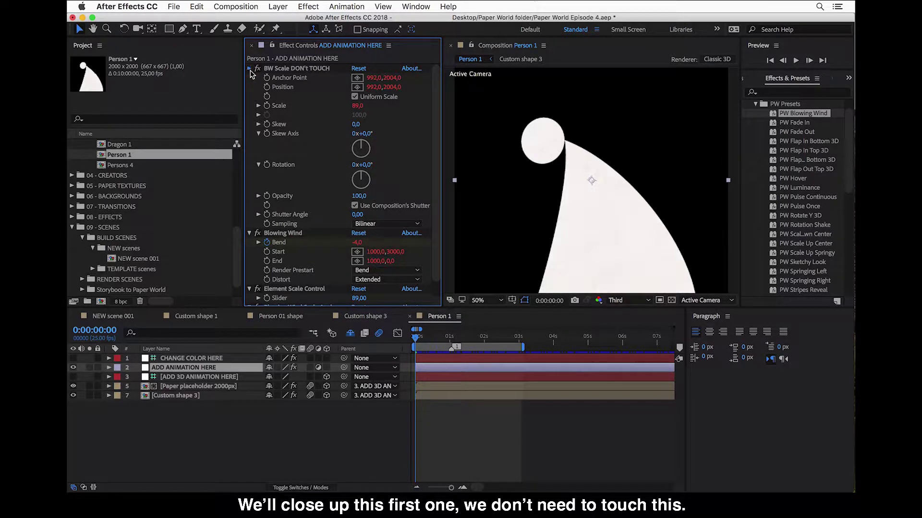
pyautogui.click(249, 70)
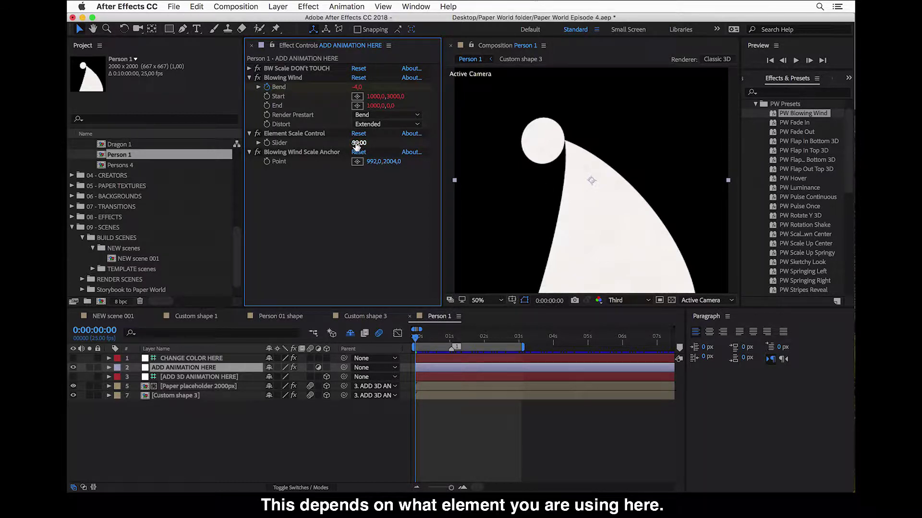
pyautogui.moveTo(357, 145); pyautogui.dragTo(355, 143)
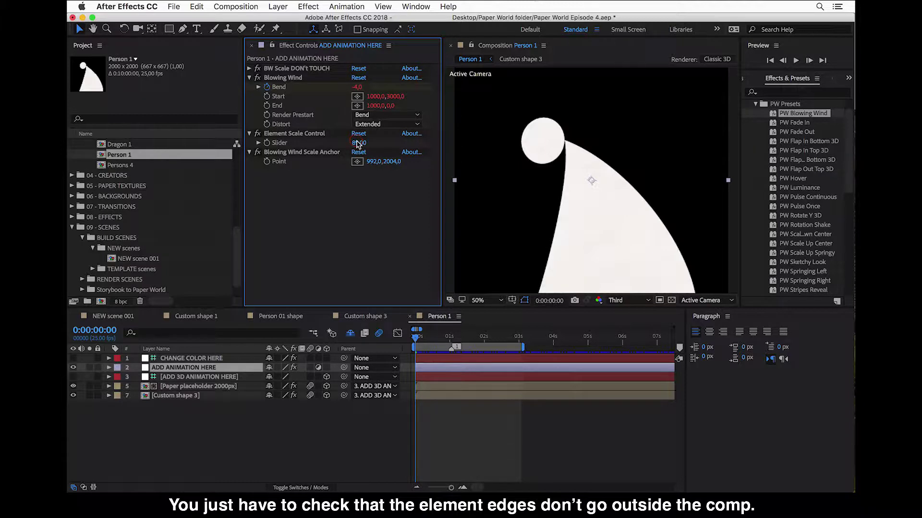
pyautogui.click(357, 143)
pyautogui.press('Return')
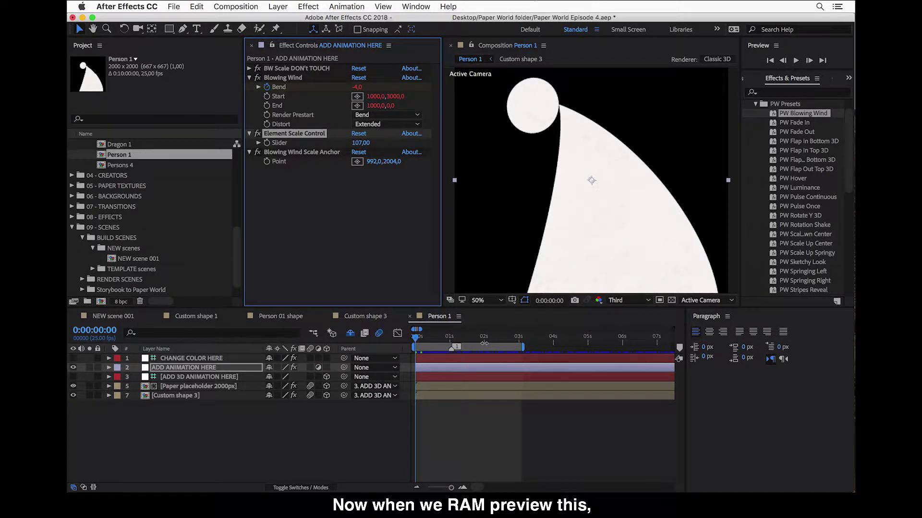
# Step: Preview the Person 1 blowing-wind animation, stopping around 1 second 21 frames
pyautogui.click(417, 342)
pyautogui.press('space')
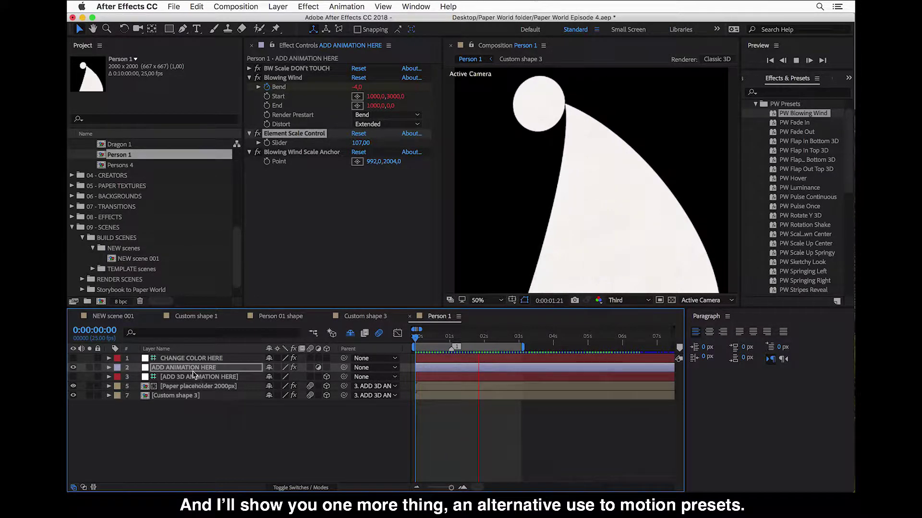
pyautogui.press('space')
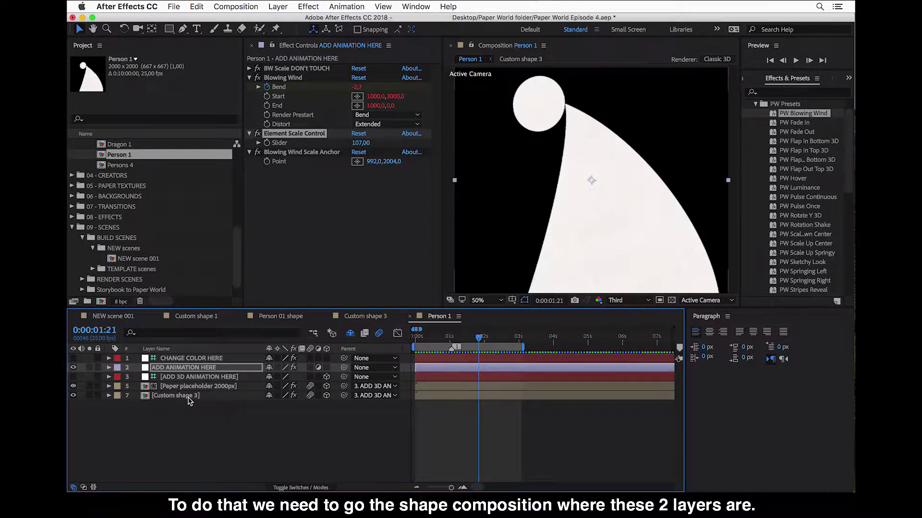
# Step: In Custom shape 3, select the cape layer Shape Layer 1 and add Adjustment Layer 83 above it
pyautogui.doubleClick(189, 397)
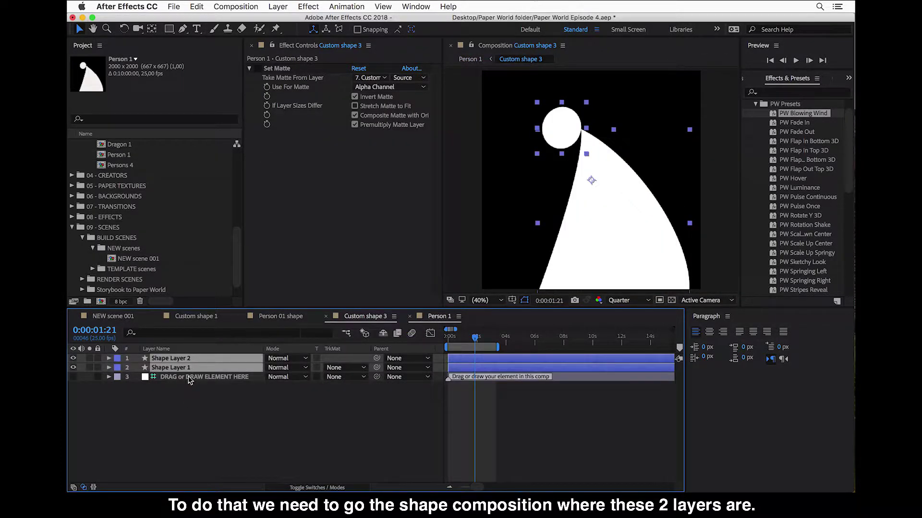
pyautogui.click(191, 384)
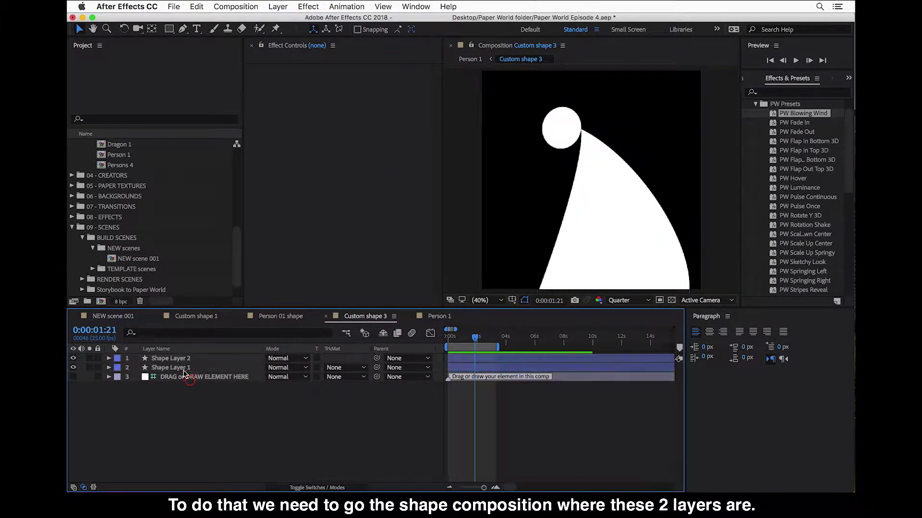
pyautogui.click(183, 369)
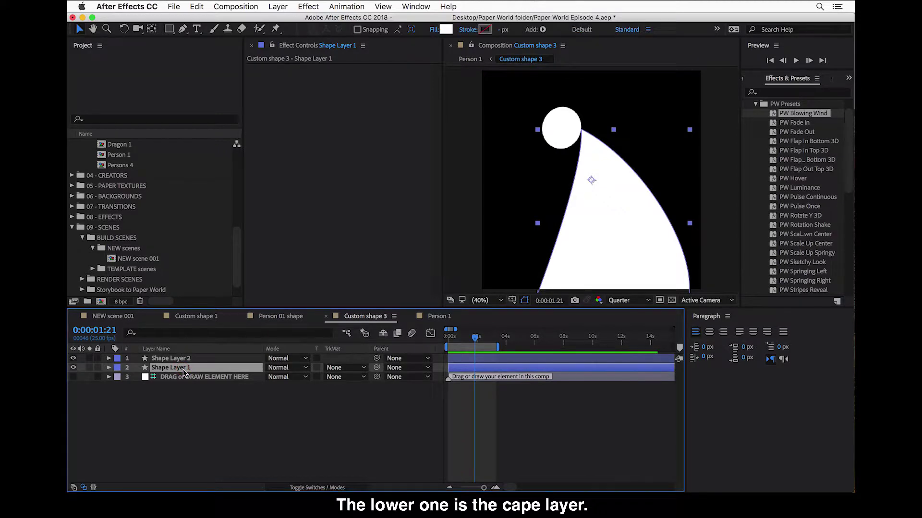
pyautogui.click(90, 368)
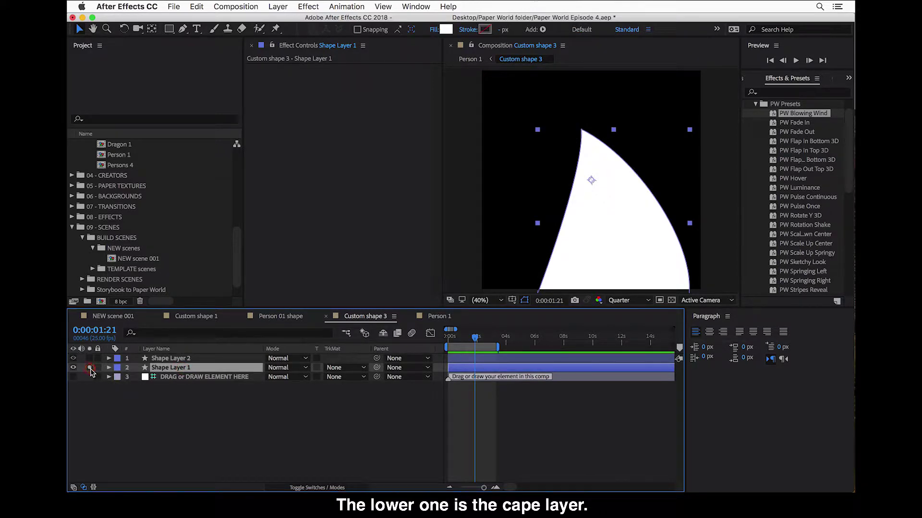
pyautogui.click(91, 369)
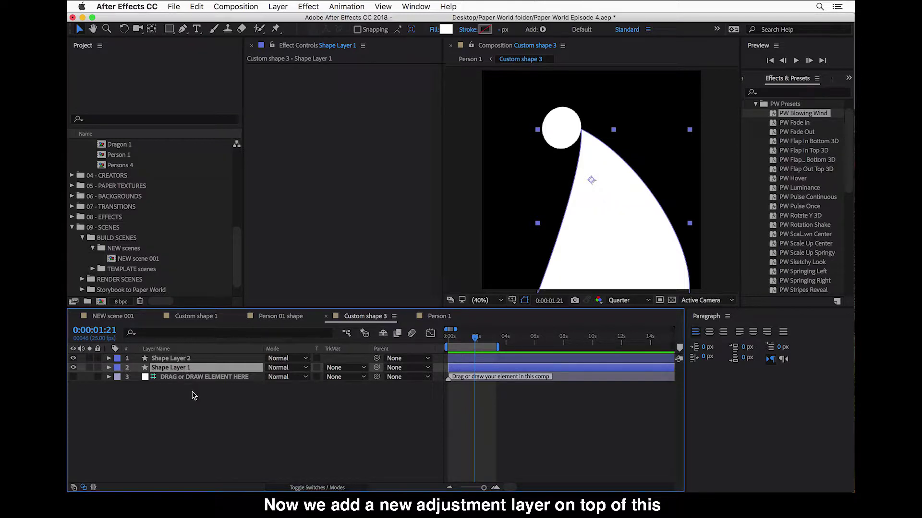
pyautogui.rightClick(192, 395)
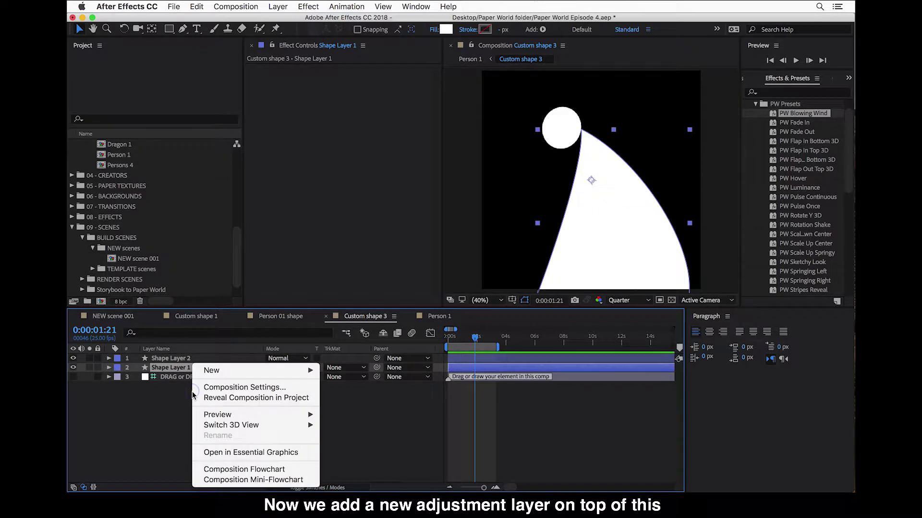
pyautogui.moveTo(297, 373)
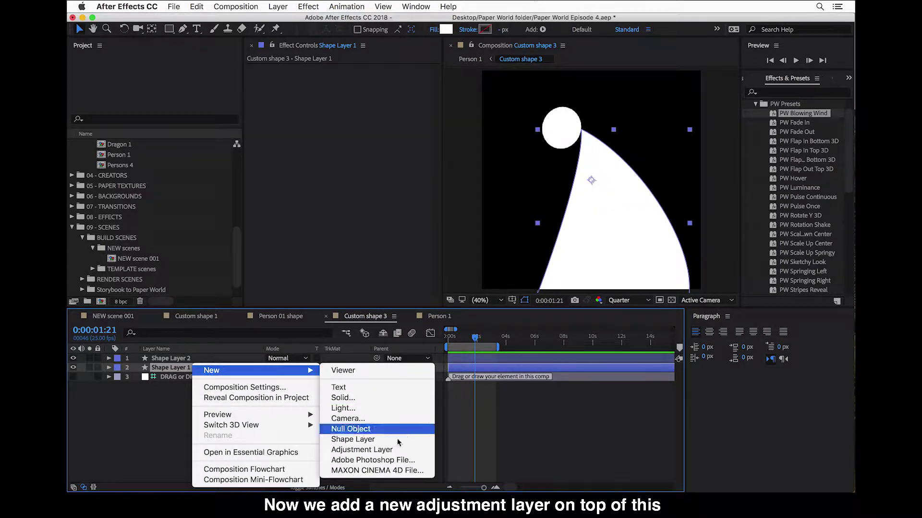
pyautogui.click(362, 449)
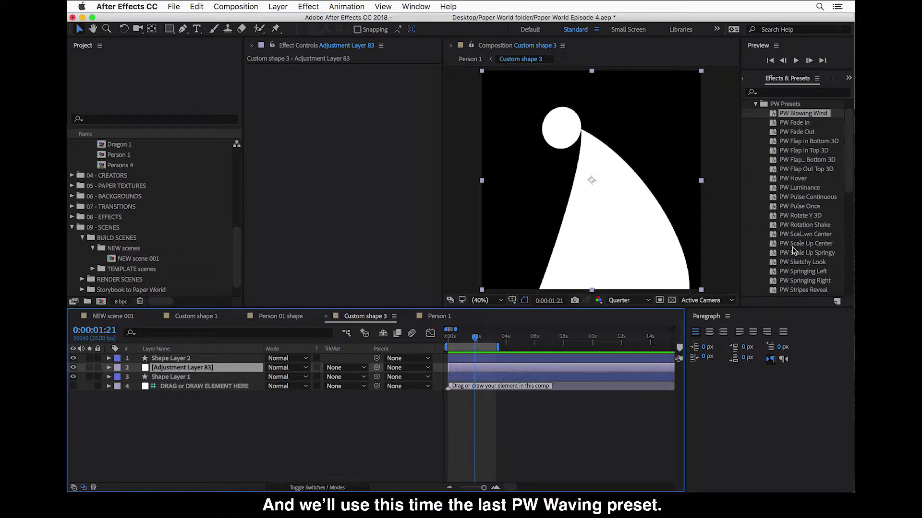
# Step: Apply the PW Waving preset to Adjustment Layer 83 and preview the faint wave
pyautogui.scroll(-3, 792, 247)
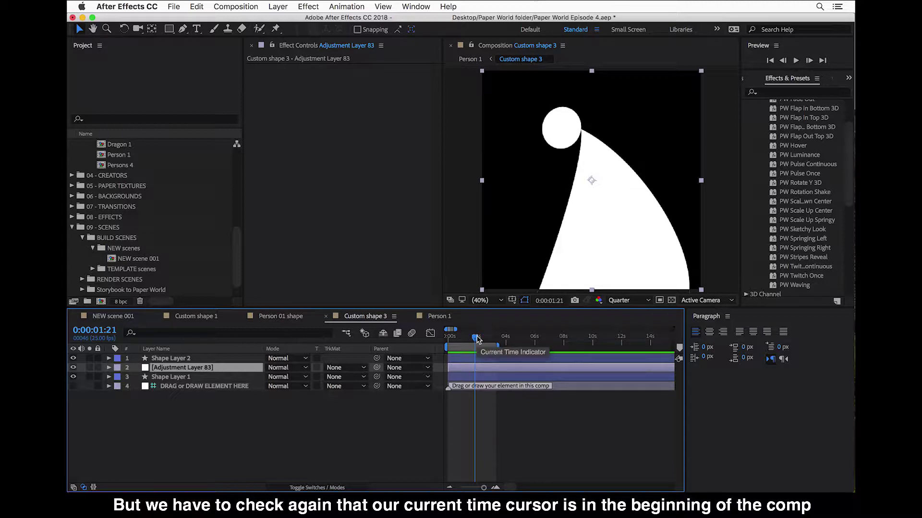
pyautogui.click(449, 339)
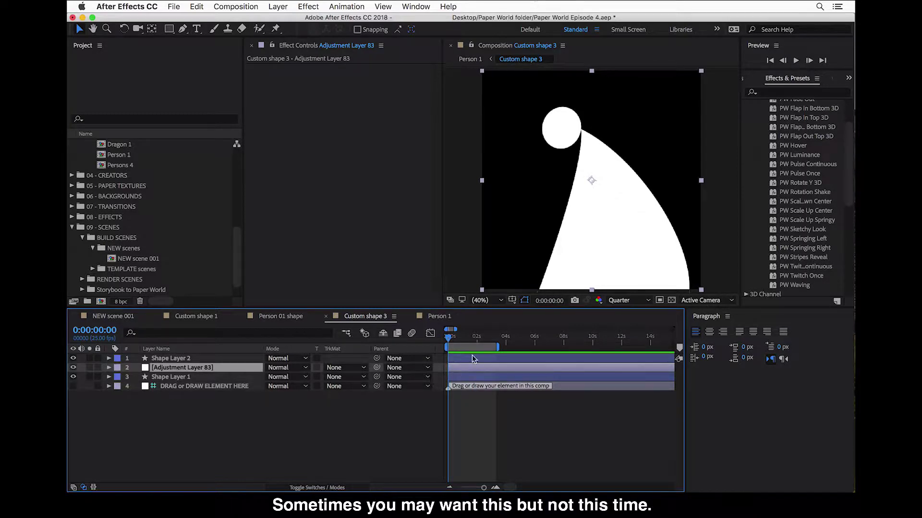
pyautogui.click(797, 285)
pyautogui.doubleClick(797, 286)
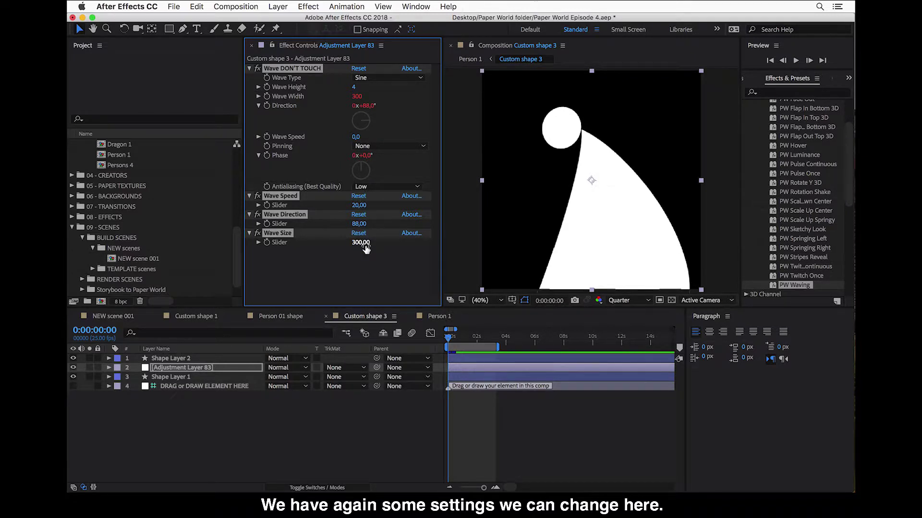
pyautogui.click(450, 344)
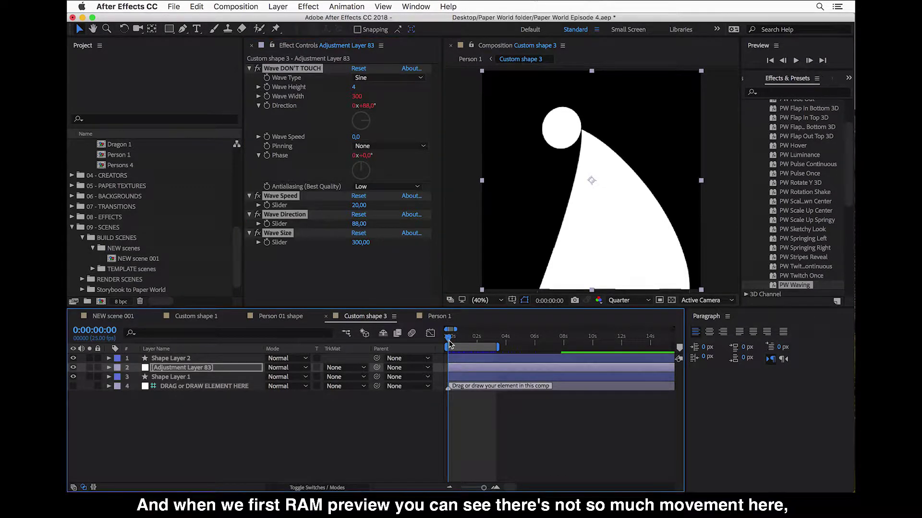
pyautogui.press('space')
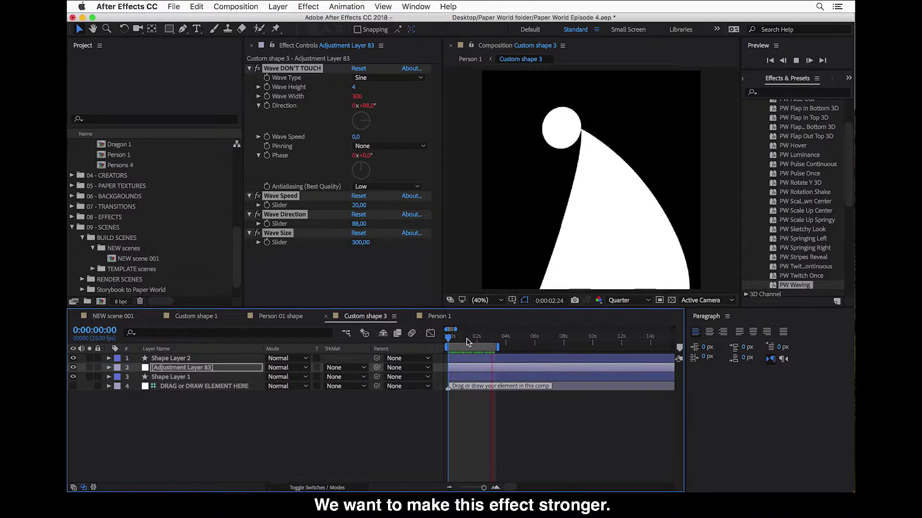
# Step: Raise Wave Height from 4 to 20 and preview the stronger cape ripple
pyautogui.press('space')
pyautogui.click(410, 277)
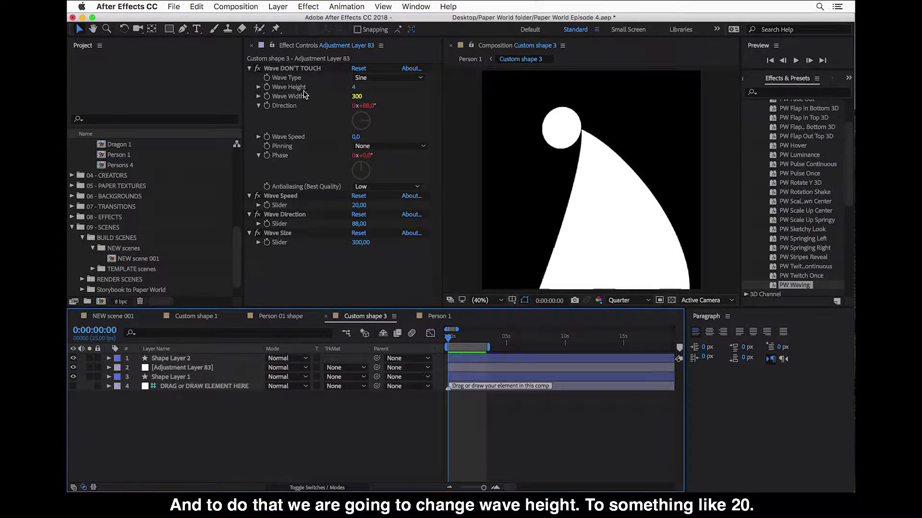
pyautogui.click(353, 87)
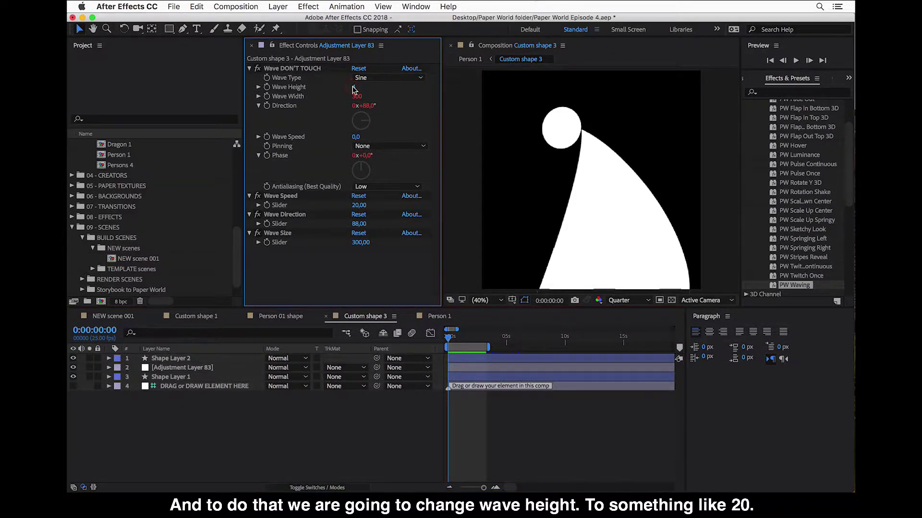
pyautogui.click(354, 88)
pyautogui.write('20')
pyautogui.press('Return')
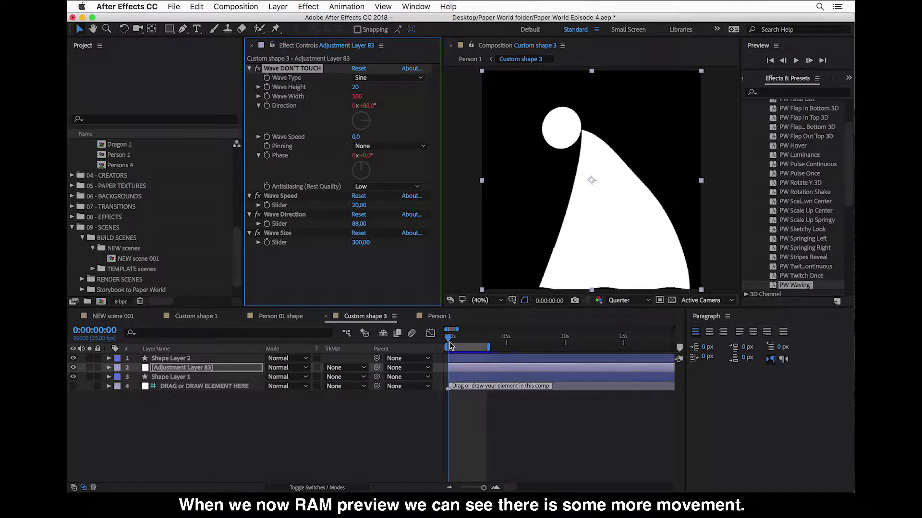
pyautogui.press('space')
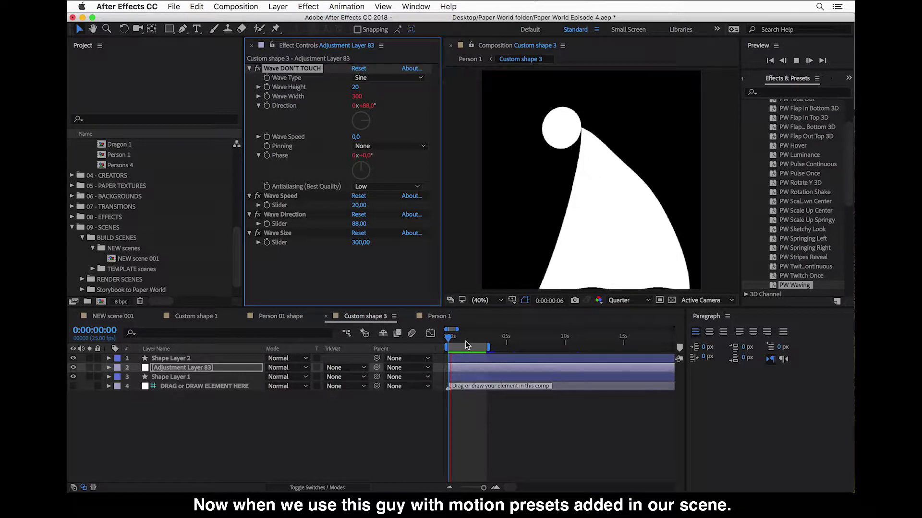
pyautogui.press('space')
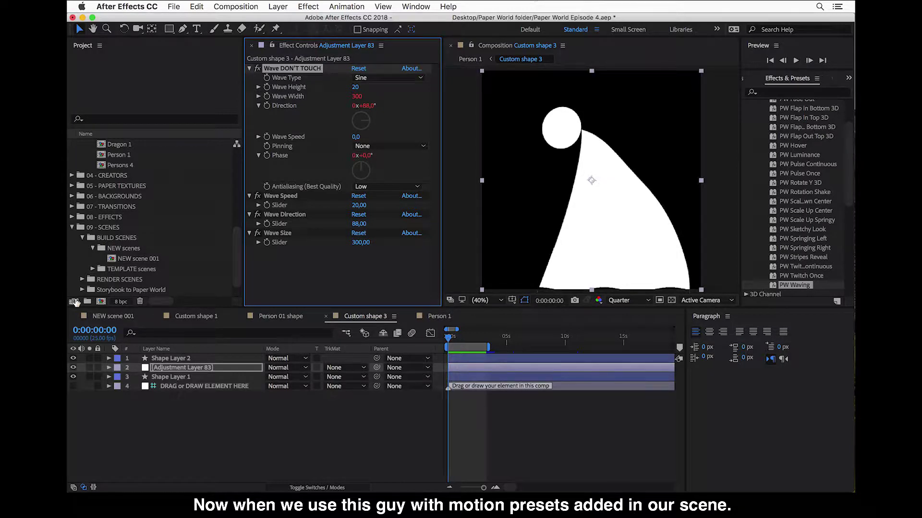
# Step: In NEW scene 001, duplicate layer 11 Persons 4 and replace the copy with the Person 1 comp
pyautogui.click(100, 318)
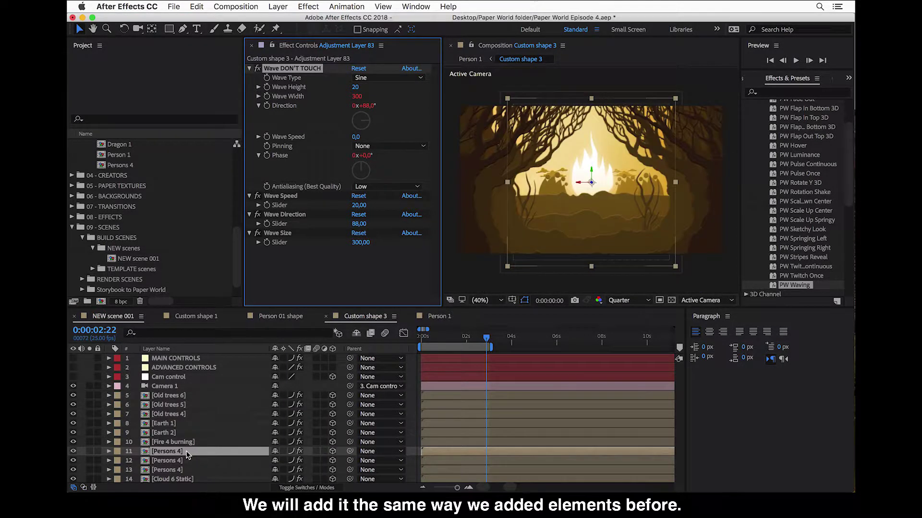
pyautogui.click(183, 453)
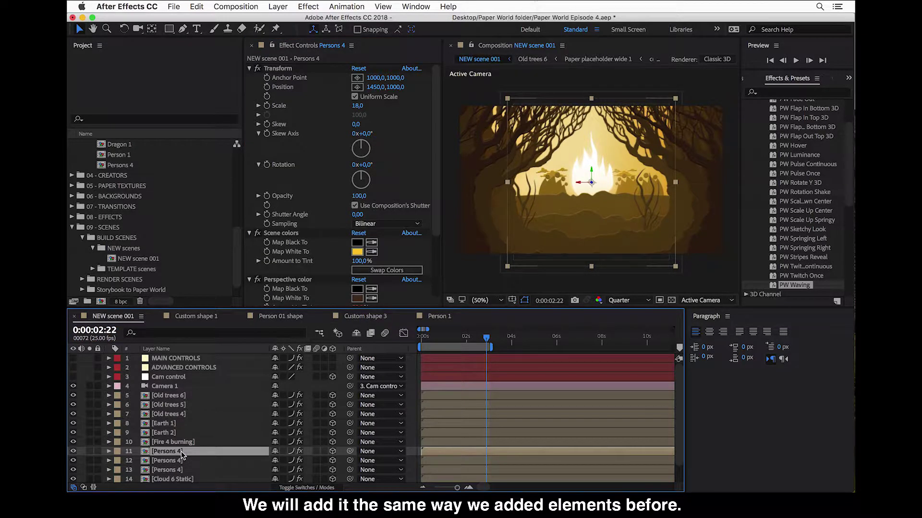
pyautogui.click(180, 451)
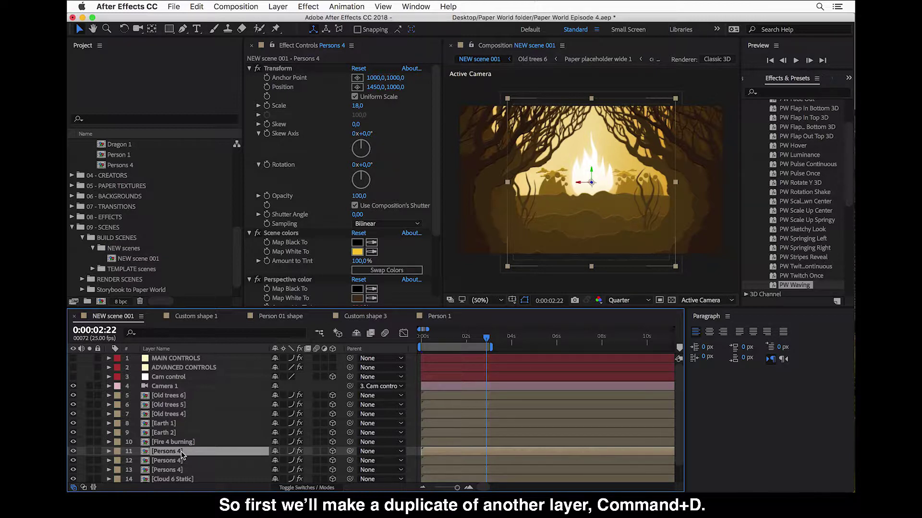
pyautogui.press('super+d')
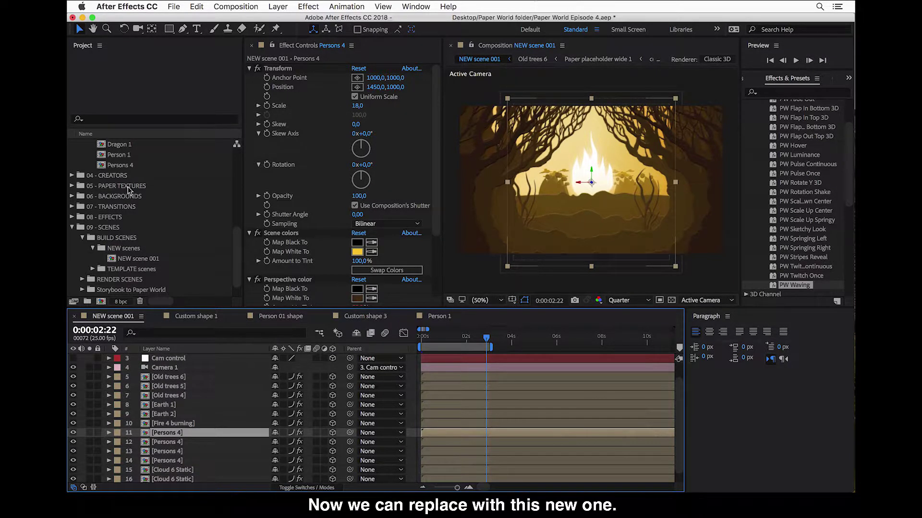
pyautogui.click(123, 157)
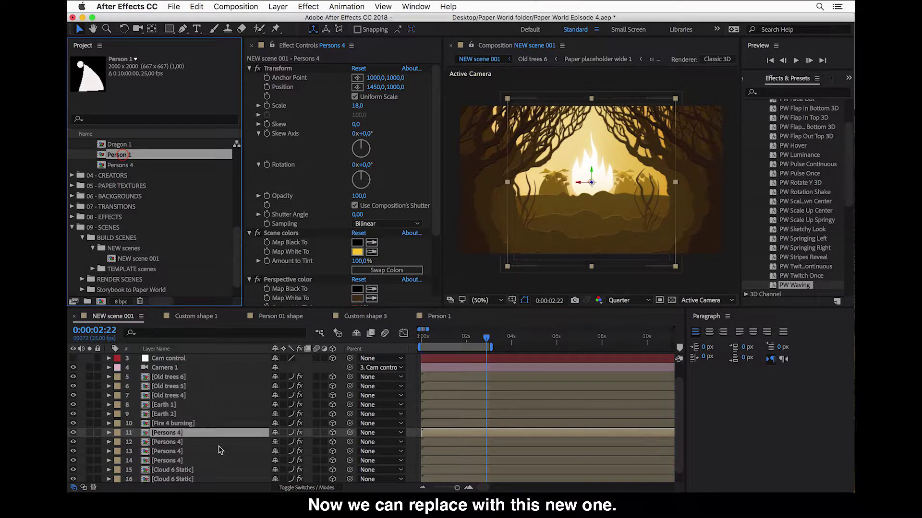
pyautogui.moveTo(123, 156); pyautogui.dragTo(191, 434)
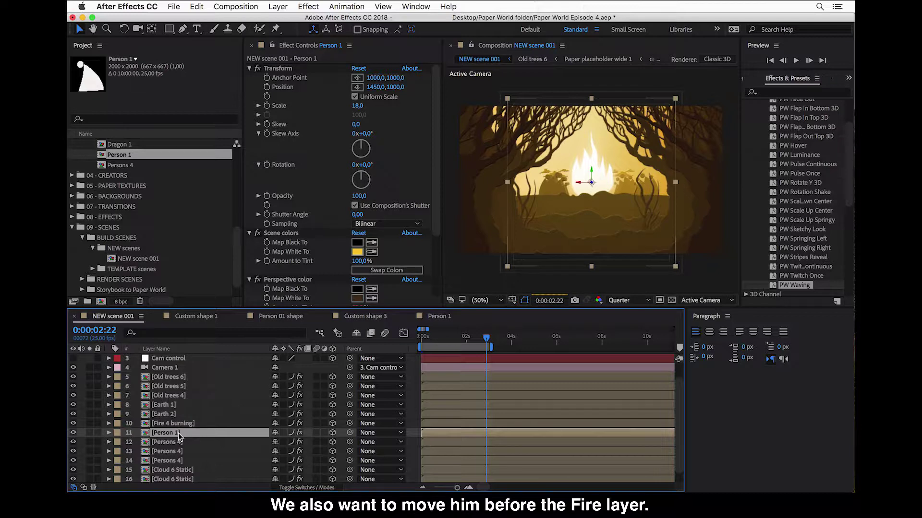
# Step: Move Person 1 above Fire 4 burning, set its Position X to 1100, and return to frame zero
pyautogui.moveTo(181, 420); pyautogui.dragTo(182, 423)
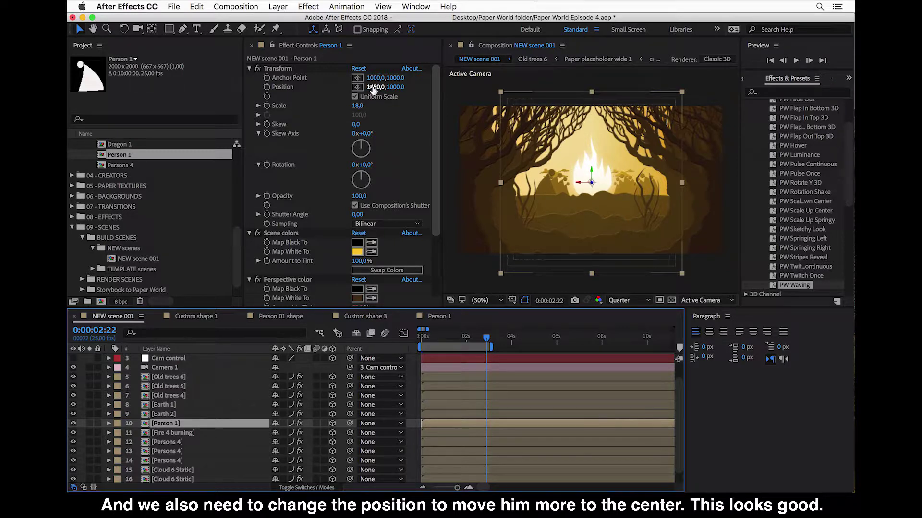
pyautogui.click(373, 89)
pyautogui.click(373, 89)
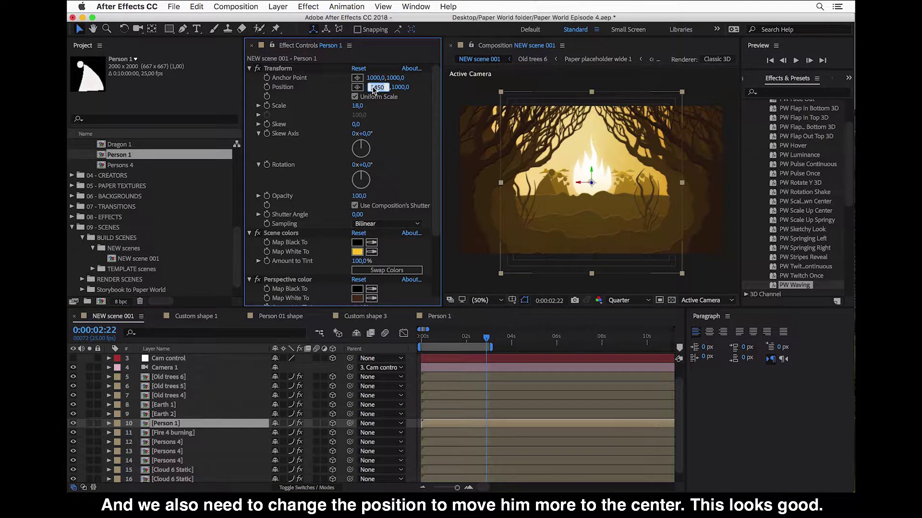
pyautogui.write('1100')
pyautogui.press('Return')
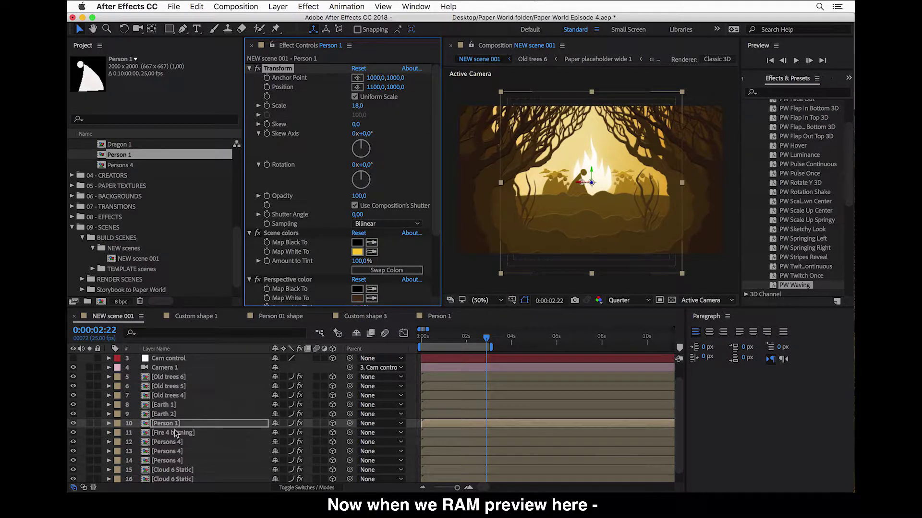
pyautogui.click(420, 340)
pyautogui.press('Home')
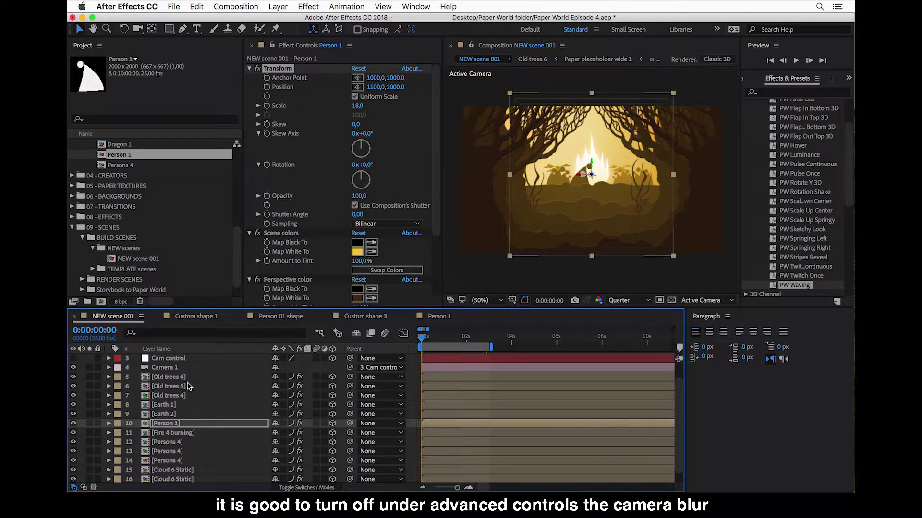
pyautogui.scroll(1, 188, 387)
pyautogui.scroll(1, 186, 373)
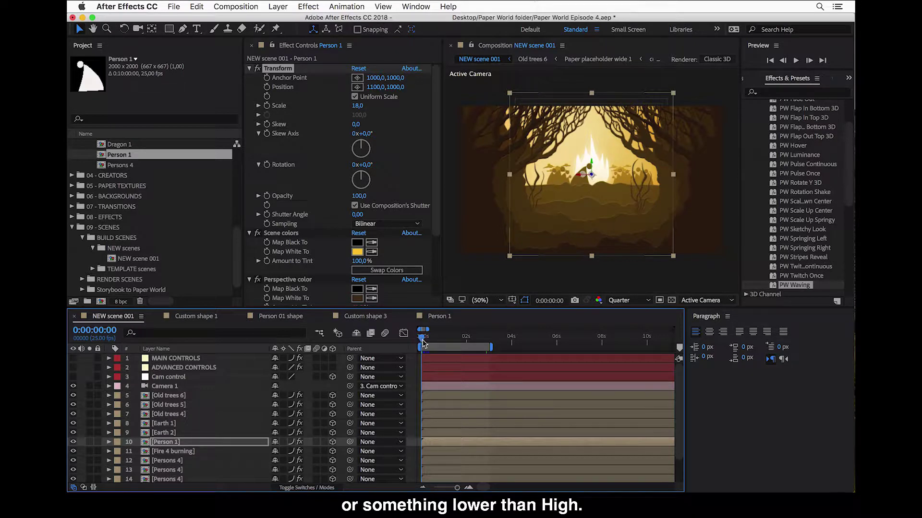
# Step: Preview NEW scene 001 to watch Person 1's cape waving beside the fire, restarting near the beginning
pyautogui.press('space')
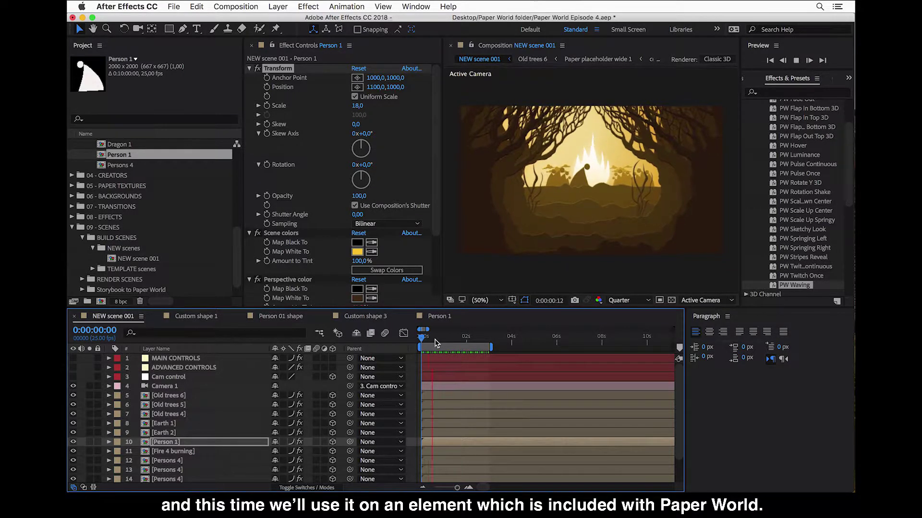
pyautogui.click(436, 343)
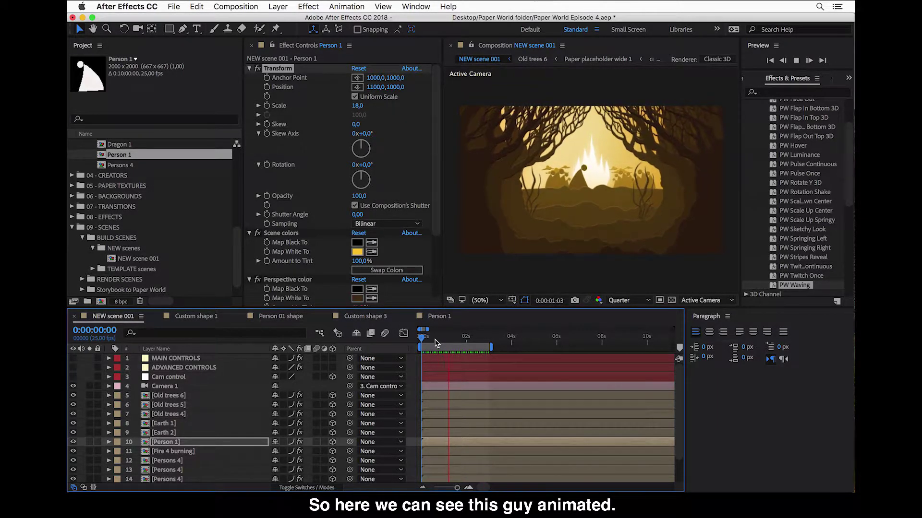
pyautogui.press('space')
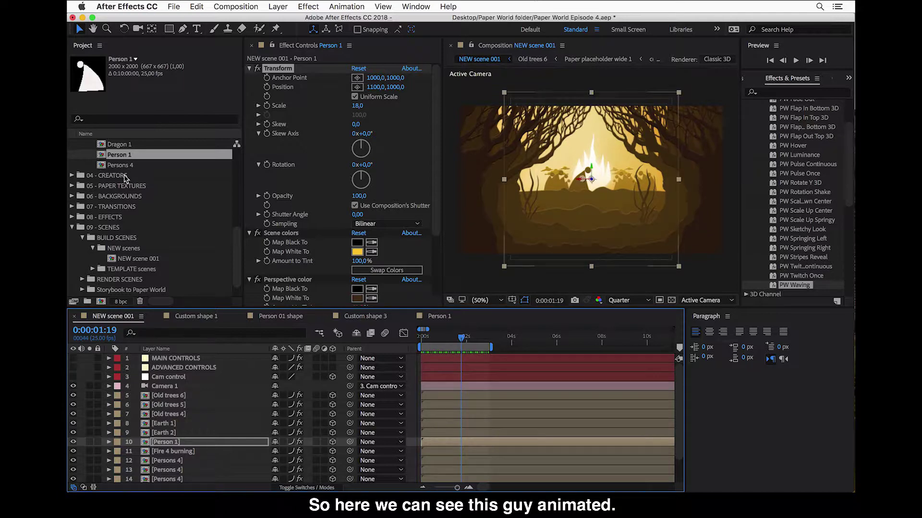
pyautogui.scroll(10, 137, 197)
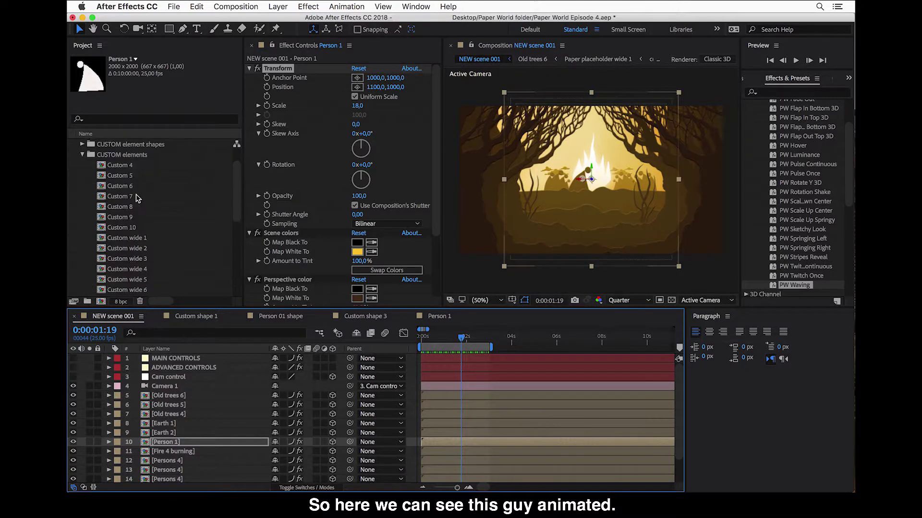
# Step: Collapse the 03 - CUSTOM elements folders and expand the 01 - ELEMENTS folder in the Project panel
pyautogui.click(82, 154)
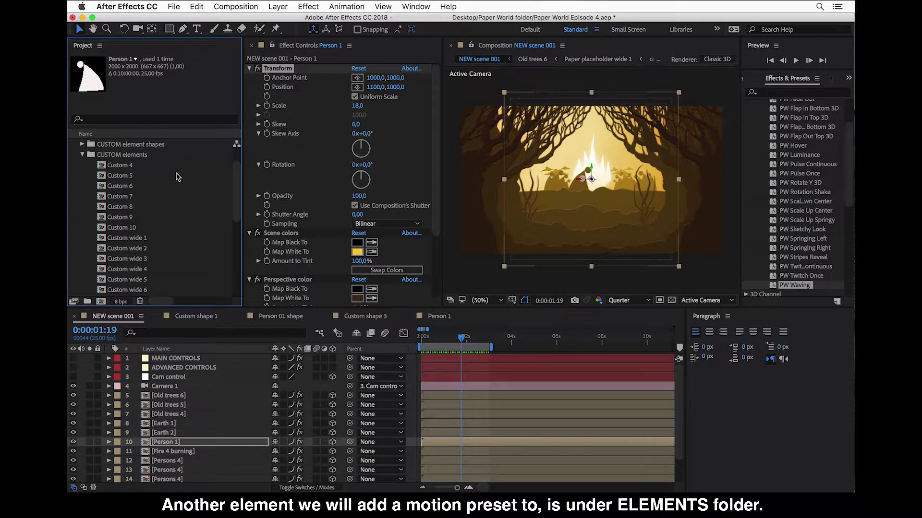
pyautogui.scroll(3, 203, 176)
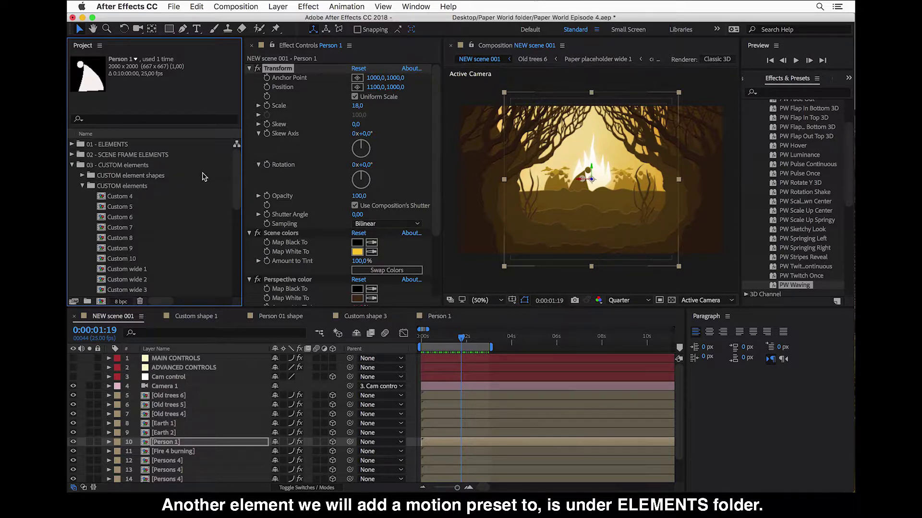
pyautogui.click(70, 166)
pyautogui.click(118, 145)
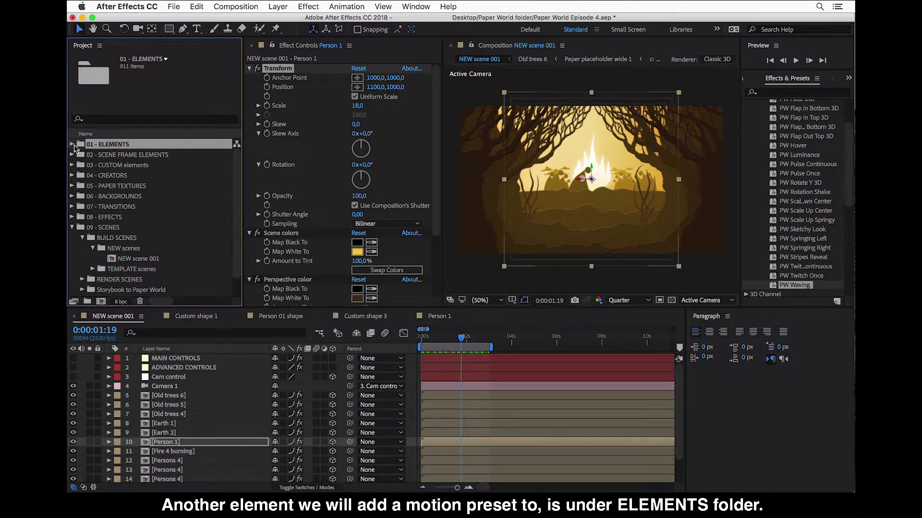
pyautogui.click(71, 144)
# Step: Open ELEMENTS STATIC and SPACE elements static, then select the Ufo 1 Static element
pyautogui.click(119, 175)
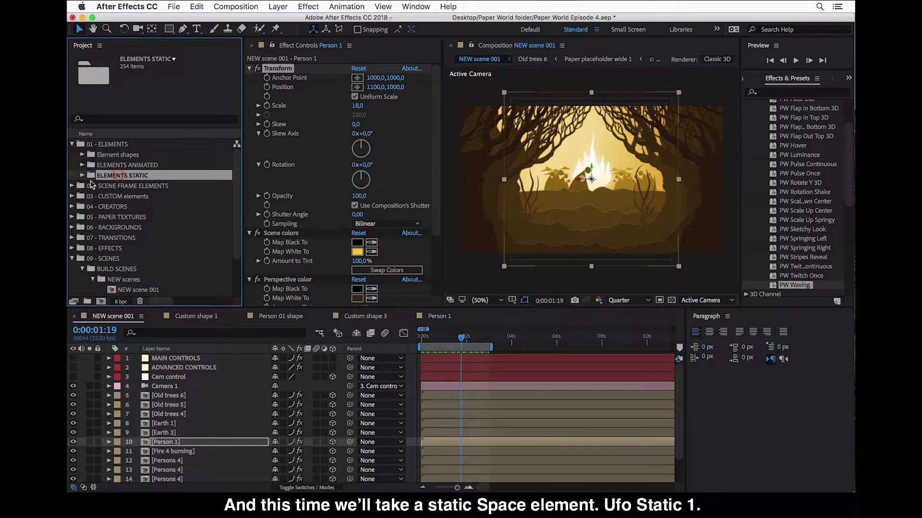
pyautogui.click(82, 175)
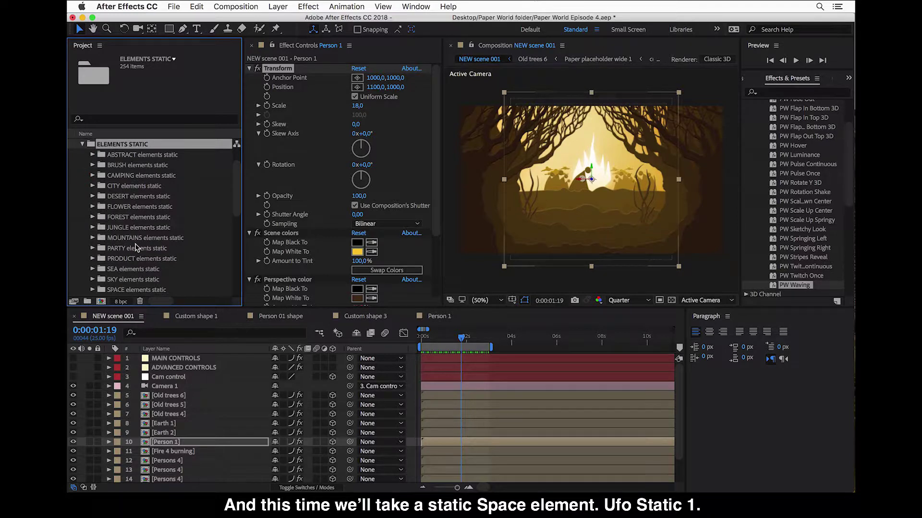
pyautogui.scroll(-2, 128, 268)
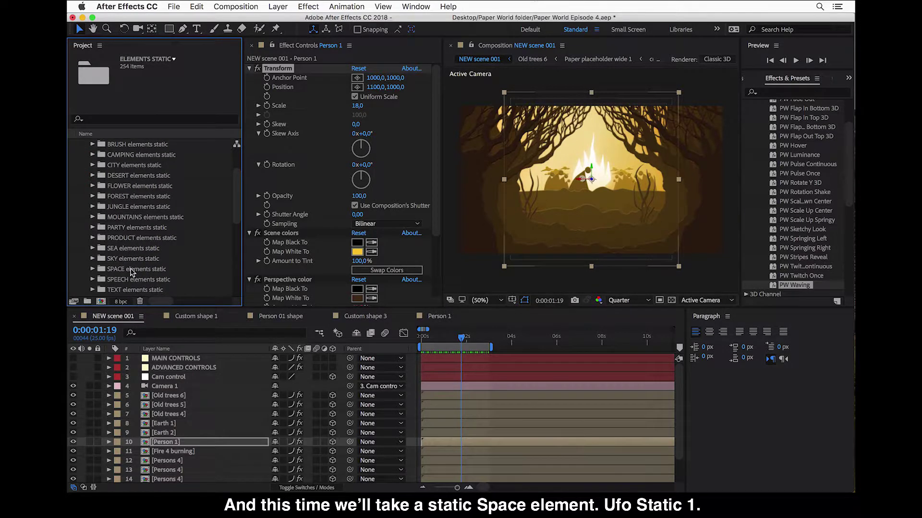
pyautogui.click(131, 270)
pyautogui.click(93, 269)
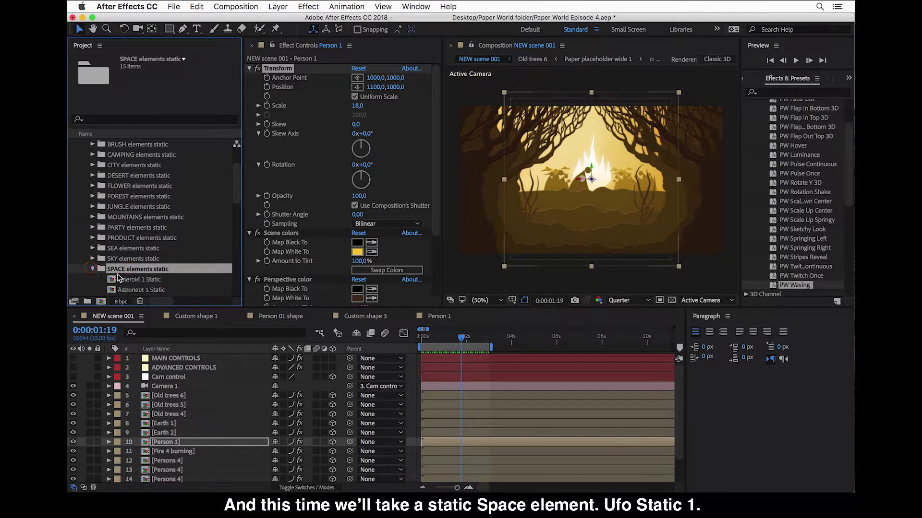
pyautogui.scroll(-4, 135, 278)
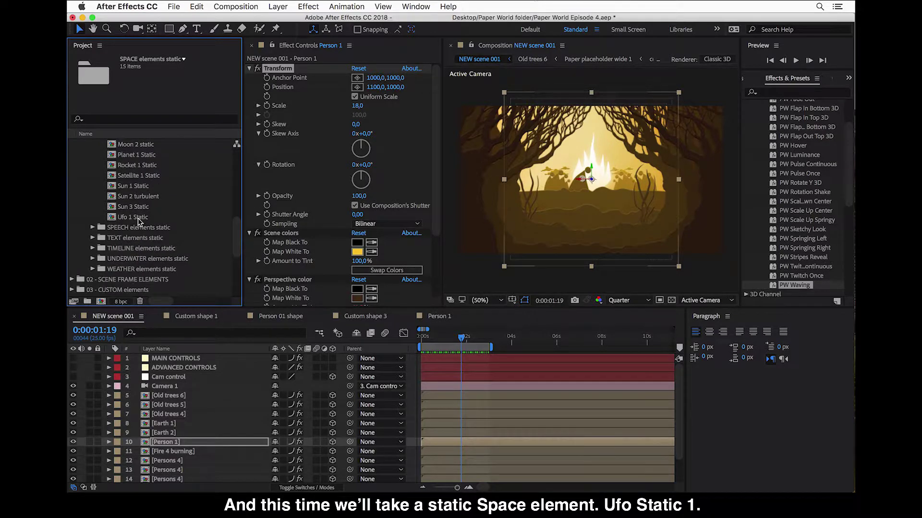
pyautogui.click(144, 217)
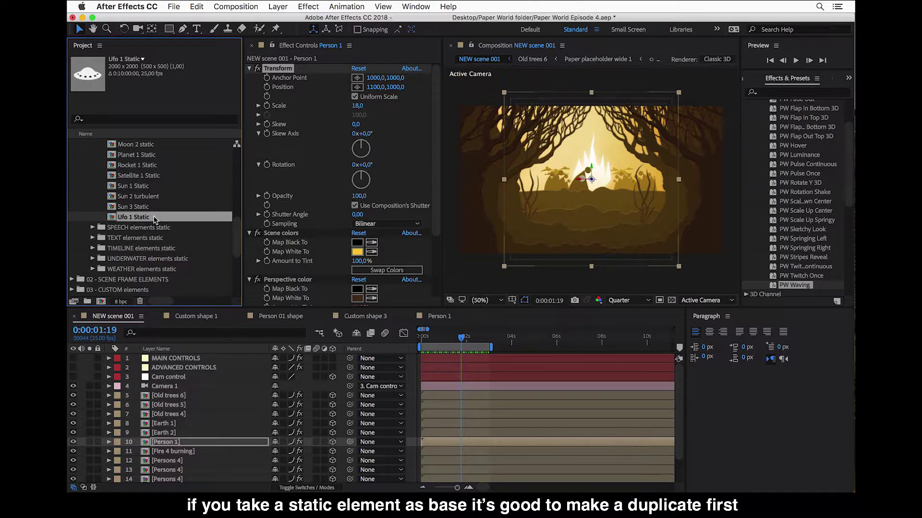
# Step: Duplicate the Ufo 1 Static comp and rename the copy 'Ufo 1 Hovering'
pyautogui.click(154, 218)
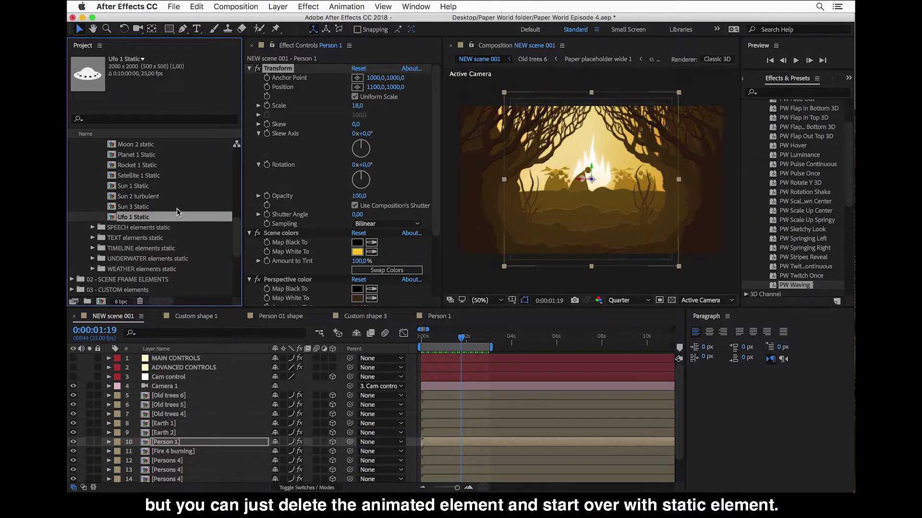
pyautogui.click(147, 219)
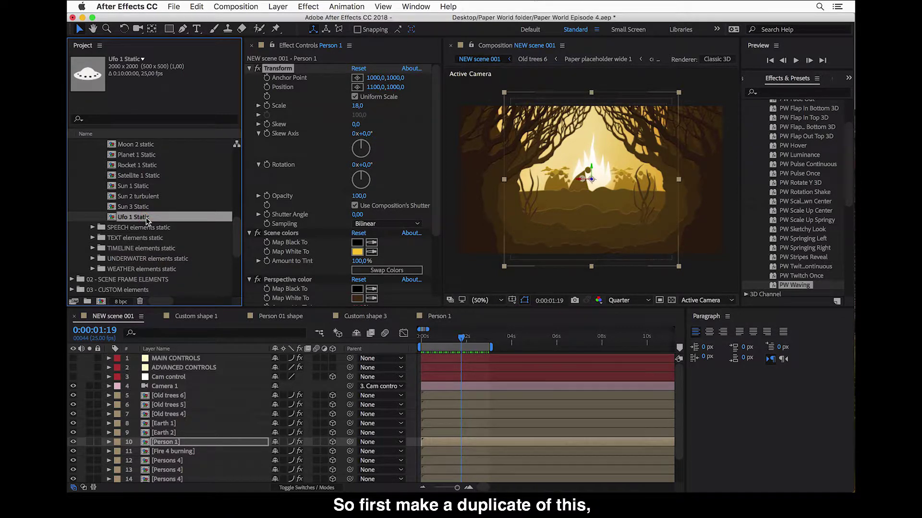
pyautogui.press('super+d')
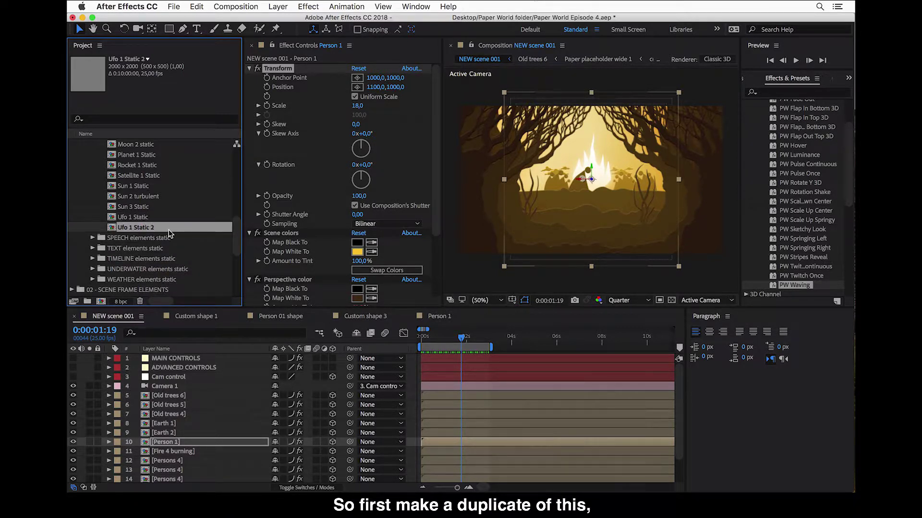
pyautogui.click(166, 227)
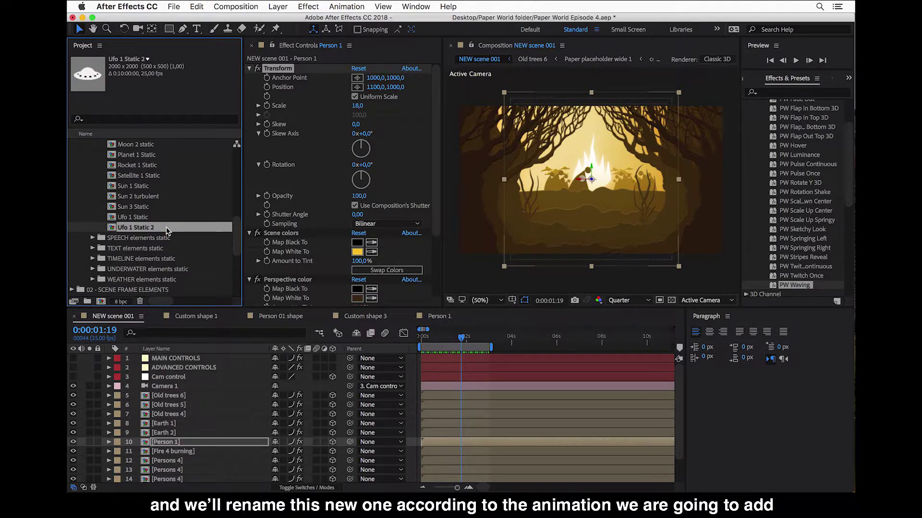
pyautogui.press('Return')
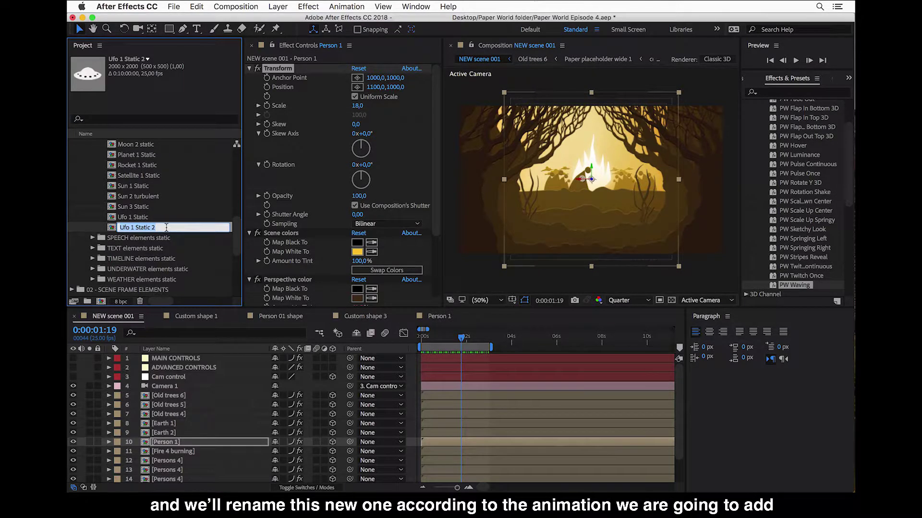
pyautogui.click(166, 227)
pyautogui.press('BackSpace')
pyautogui.press('BackSpace')
pyautogui.press('BackSpace')
pyautogui.press('BackSpace')
pyautogui.press('BackSpace')
pyautogui.press('BackSpace')
pyautogui.press('BackSpace')
pyautogui.write('Hovering')
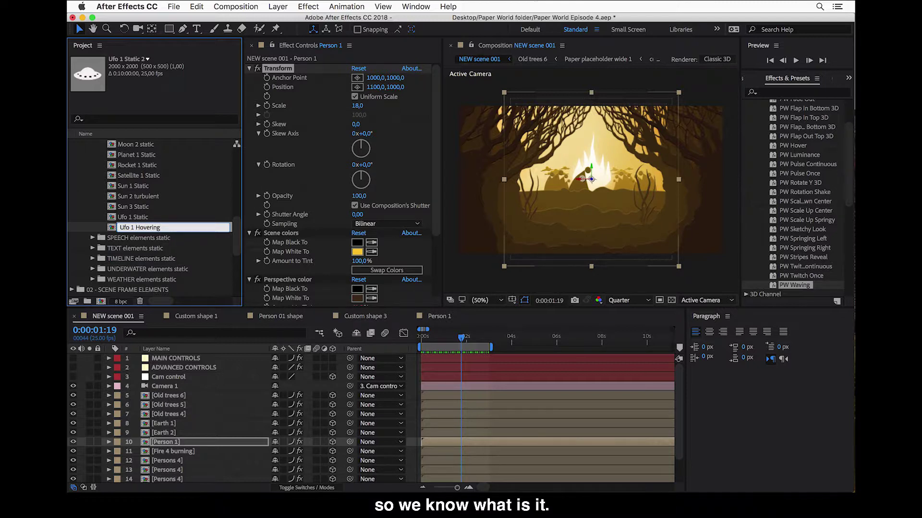
pyautogui.press('Return')
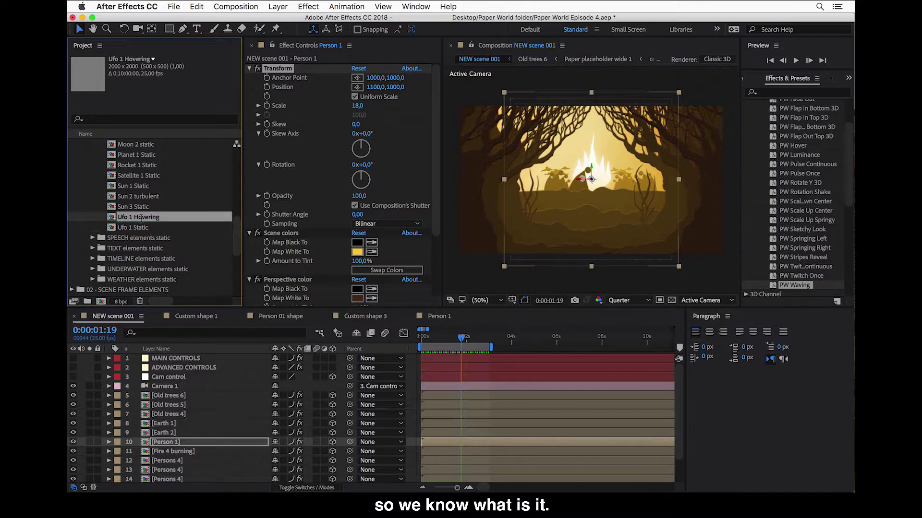
# Step: Open Ufo 1 Hovering, apply PW Hover to ADD ANIMATION HERE, and zoom the timeline out to 3 seconds
pyautogui.doubleClick(140, 219)
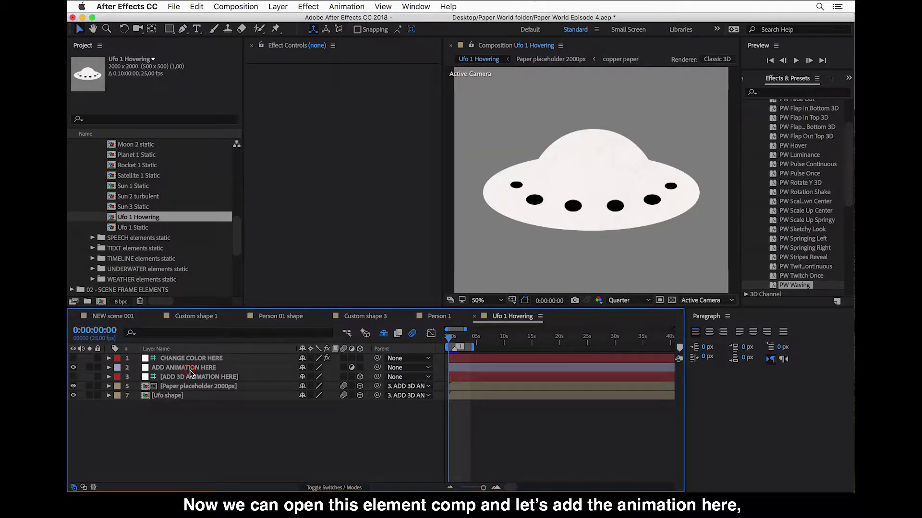
pyautogui.click(190, 371)
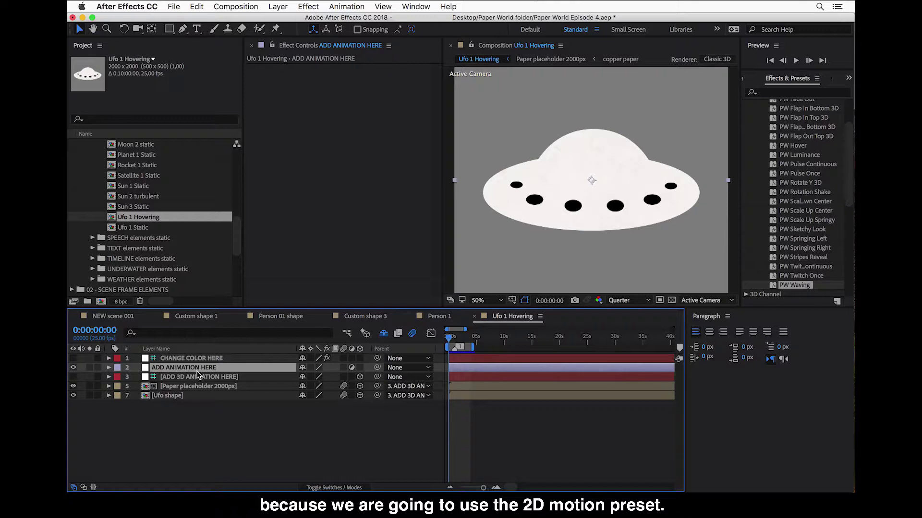
pyautogui.click(800, 149)
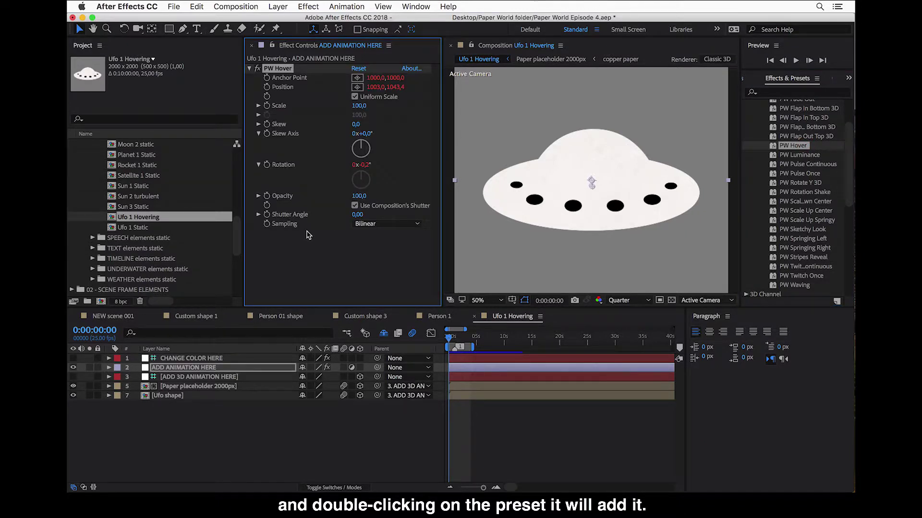
pyautogui.click(456, 332)
pyautogui.moveTo(466, 330)
pyautogui.mouseDown()
pyautogui.moveTo(472, 335)
pyautogui.moveTo(458, 331)
pyautogui.mouseUp()
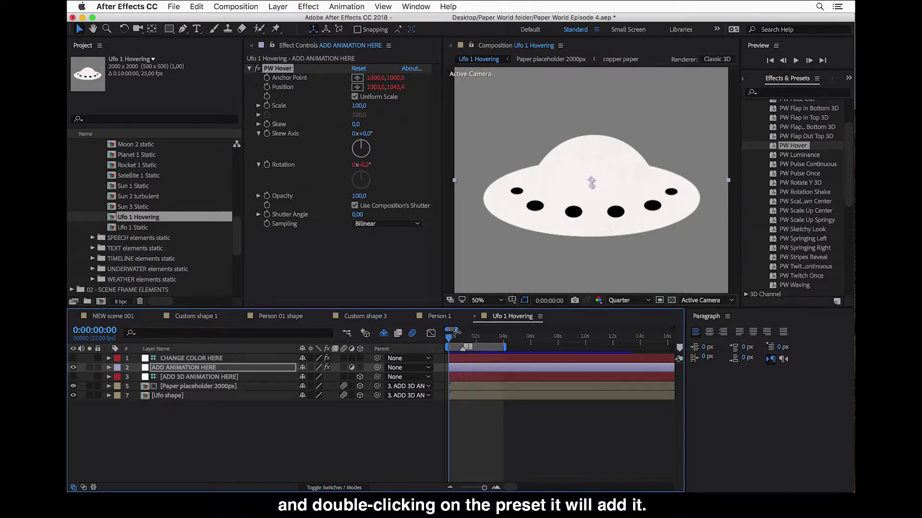
pyautogui.click(490, 341)
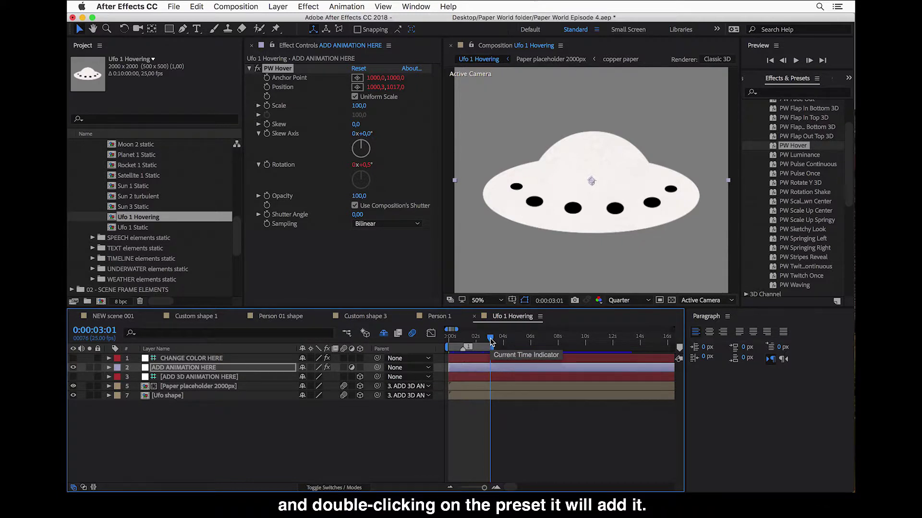
# Step: Preview the Ufo 1 Hovering comp from frame zero to watch the hover animation, then stop it
pyautogui.press('Home')
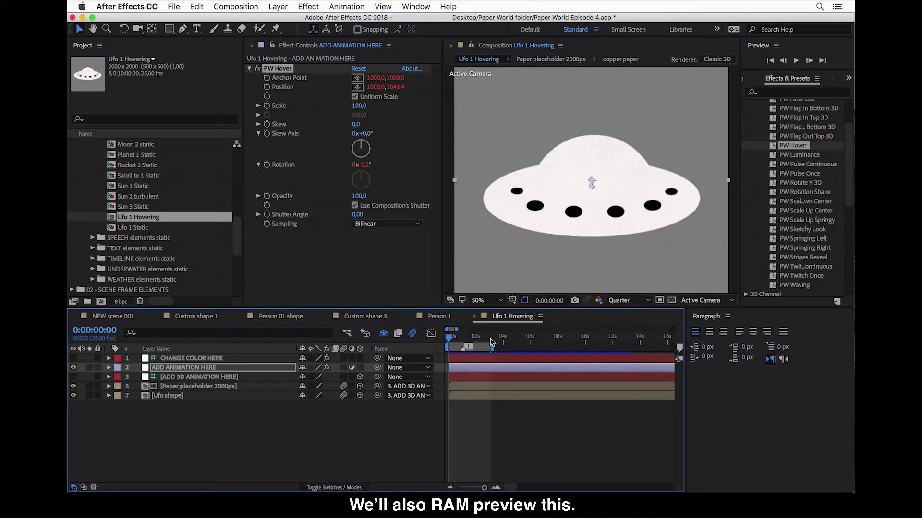
pyautogui.press('space')
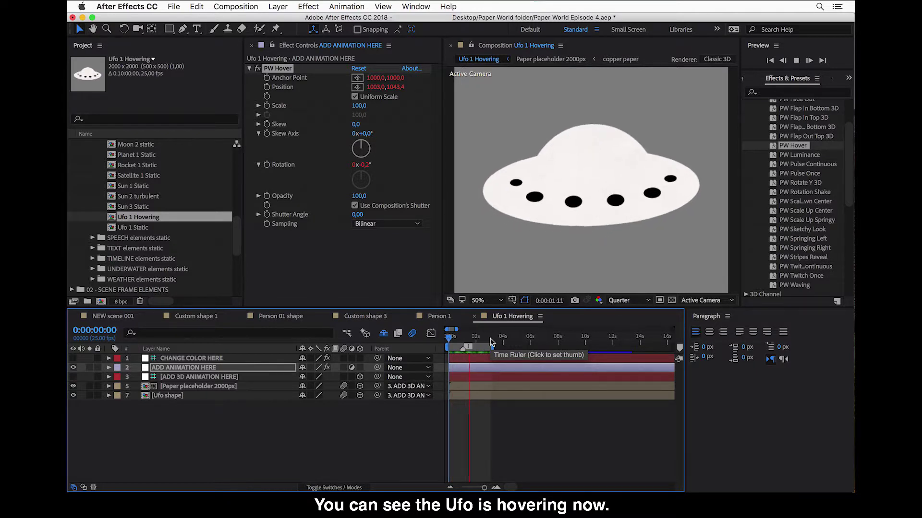
pyautogui.click(375, 268)
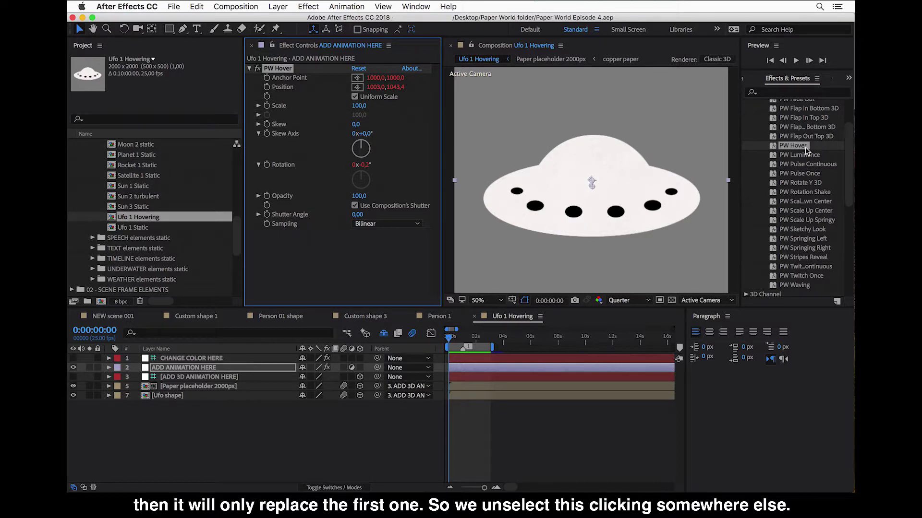
# Step: Apply the PW Scale Up Center preset to ADD ANIMATION HERE alongside PW Hover
pyautogui.click(315, 259)
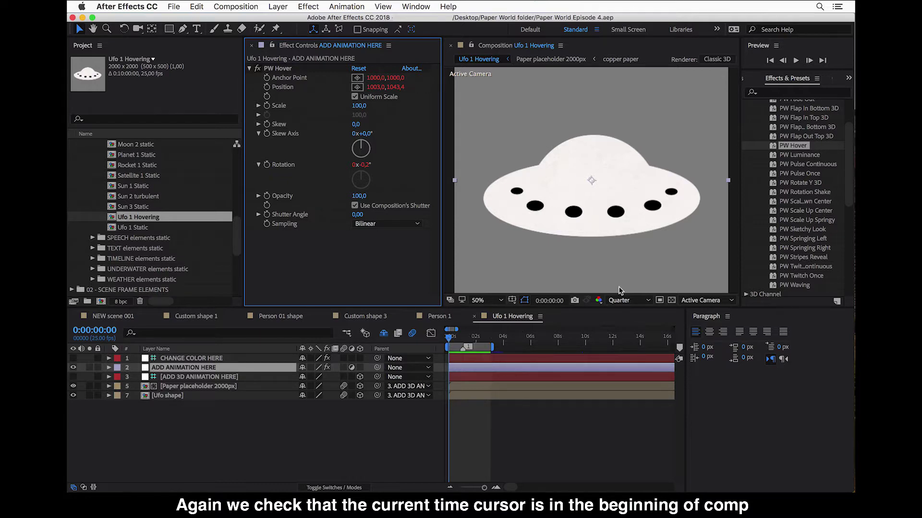
pyautogui.click(802, 212)
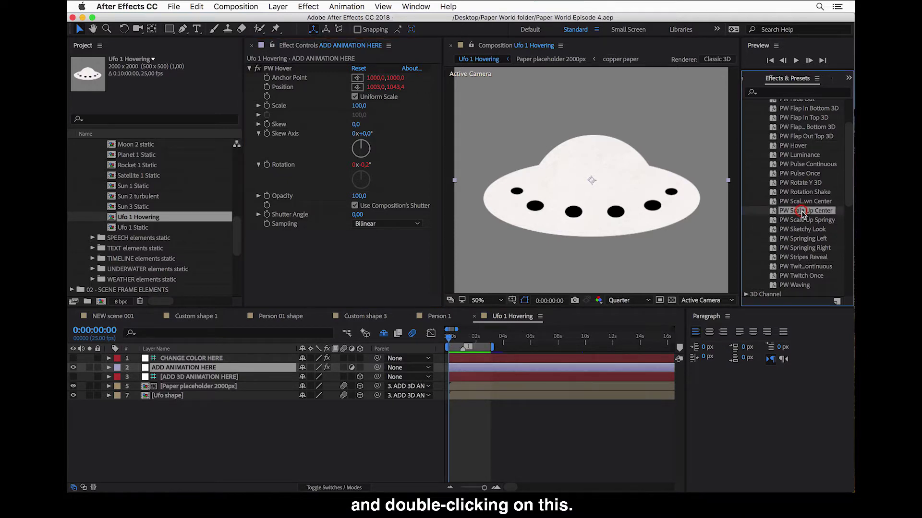
pyautogui.doubleClick(802, 211)
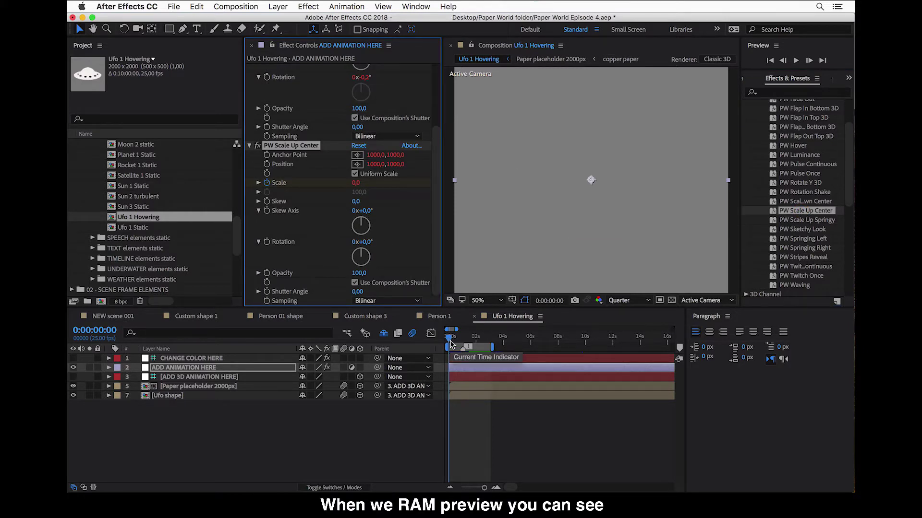
pyautogui.press('space')
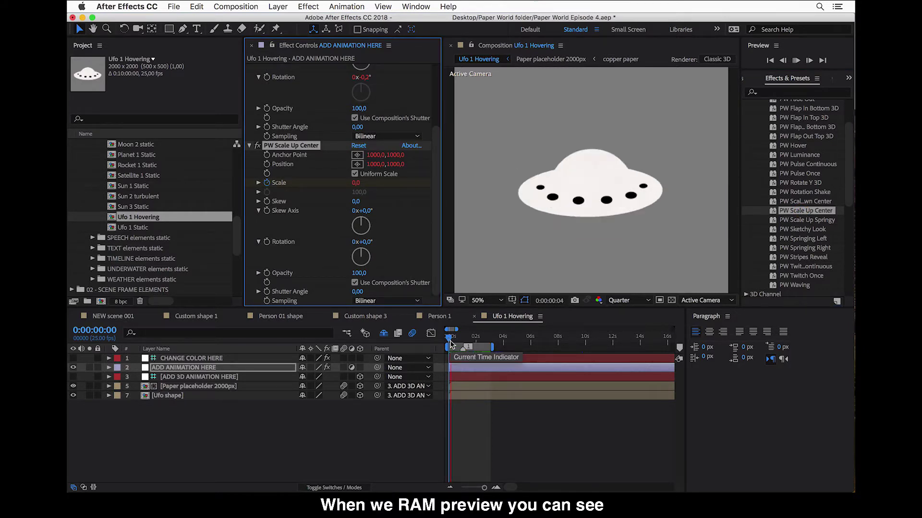